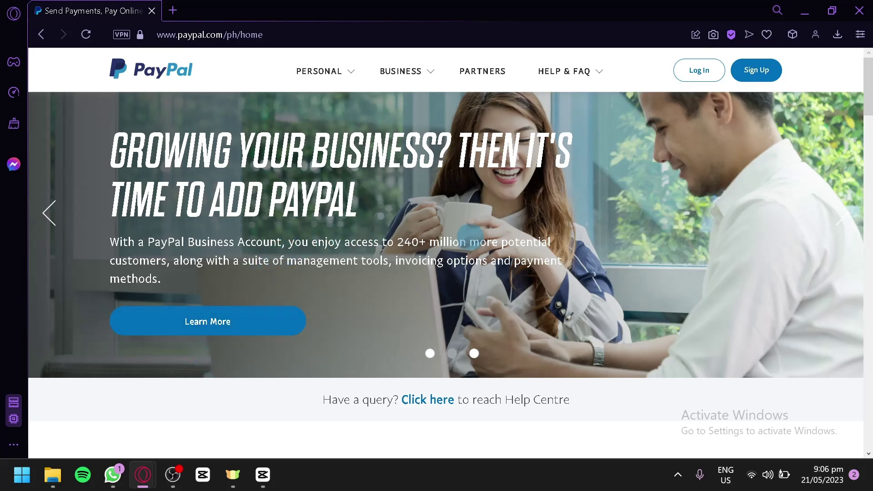
scroll(476, 226, down, 8)
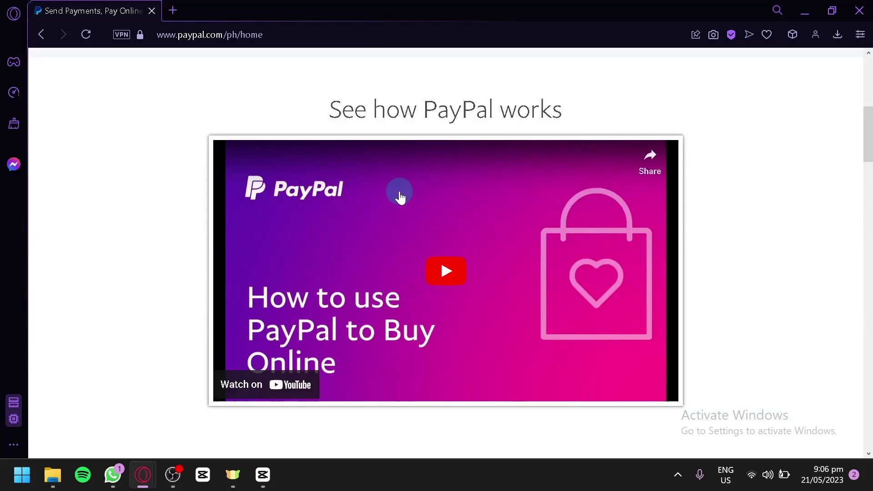
scroll(400, 196, down, 10)
scroll(345, 198, down, 2)
scroll(345, 197, up, 6)
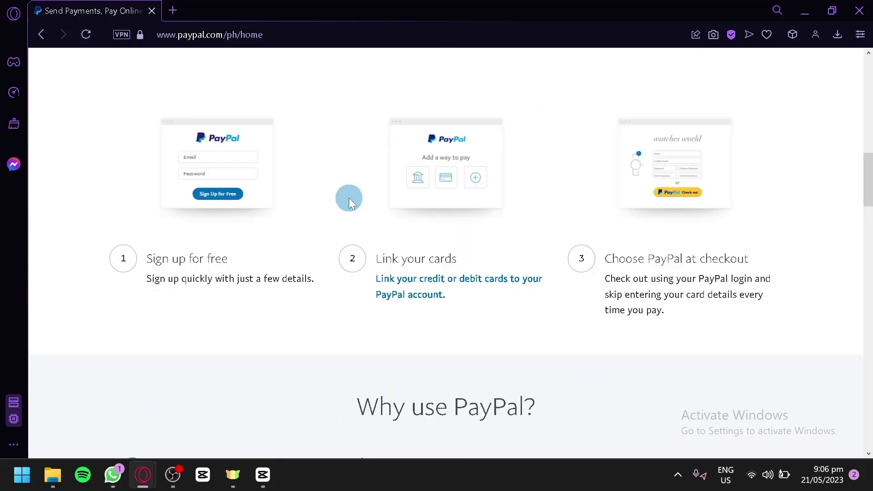
scroll(349, 198, up, 10)
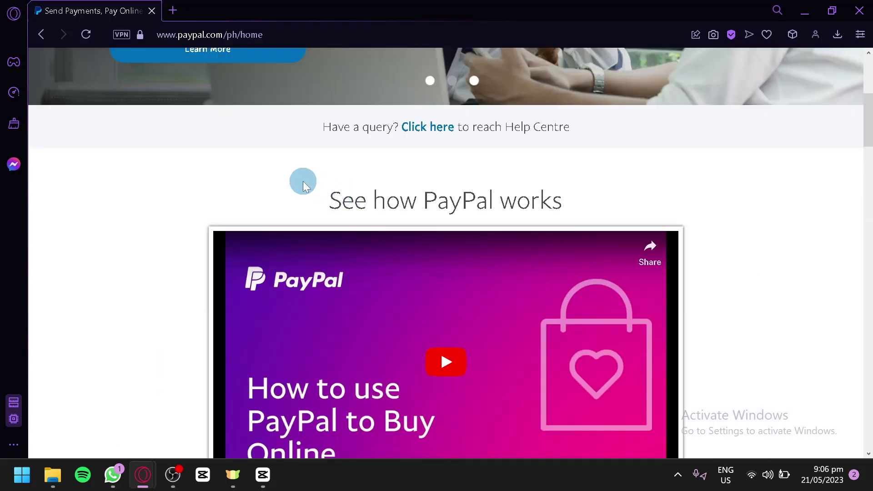
scroll(302, 181, down, 18)
scroll(316, 169, down, 16)
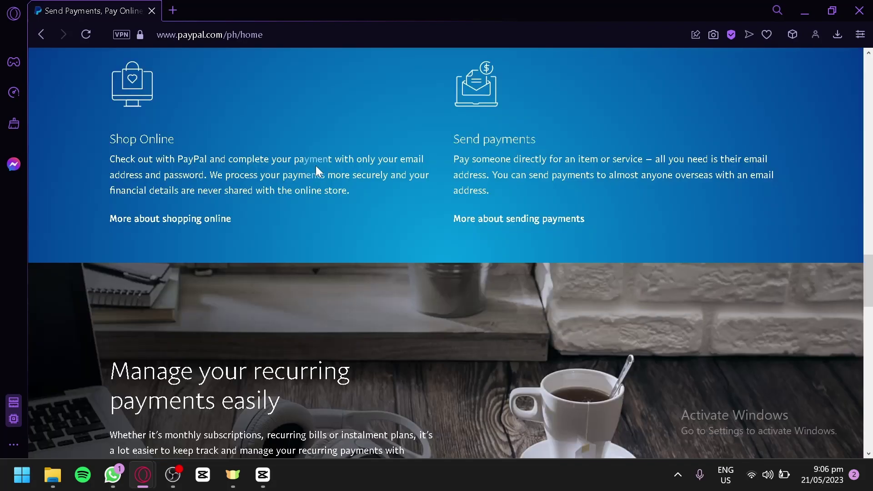
scroll(317, 170, down, 6)
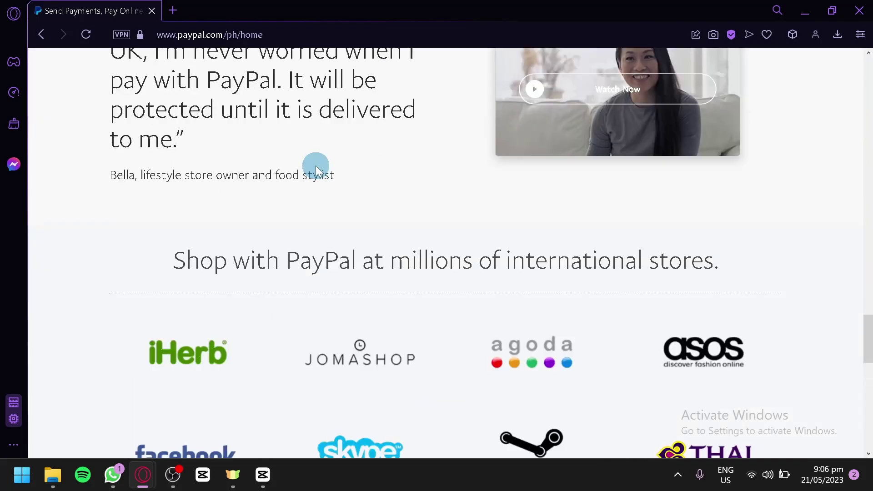
scroll(313, 166, down, 9)
scroll(314, 166, up, 20)
scroll(332, 177, up, 15)
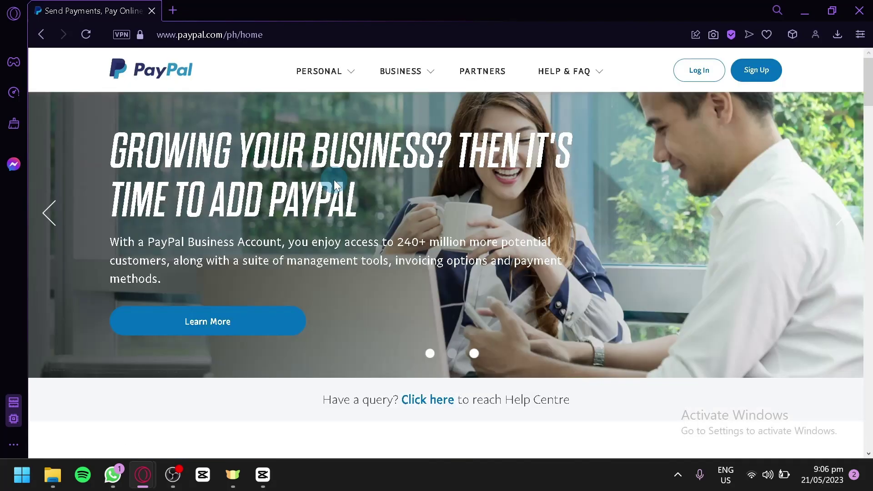
Start a new PayPal sign-up to reach the 'Join PayPal today for free' page.
click(763, 81)
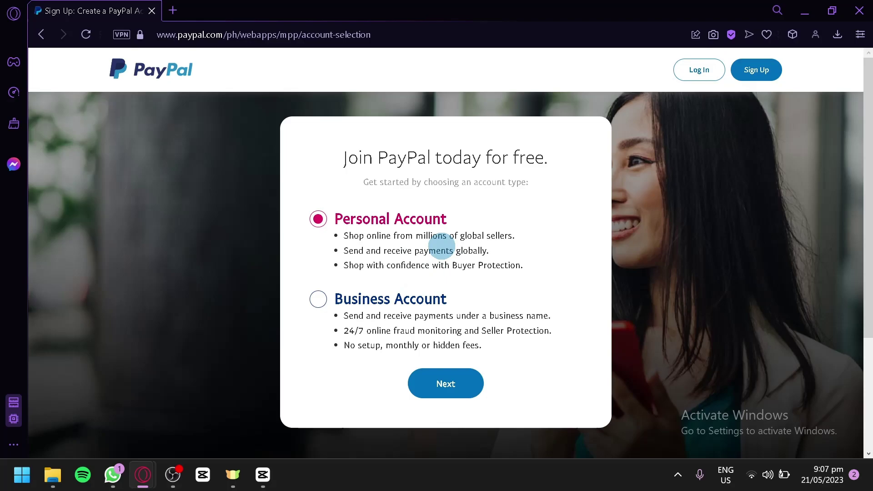
Continue with a Personal Account set to 'Individual seller / freelancer' and proceed.
click(460, 384)
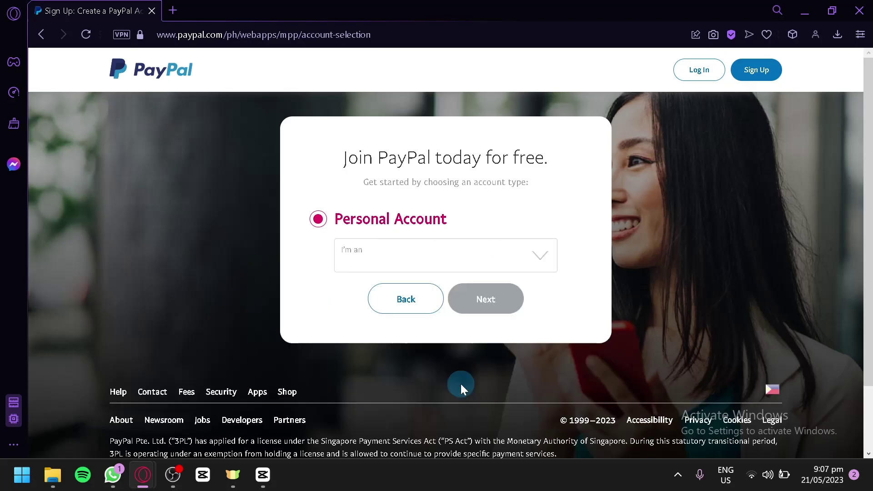
click(375, 255)
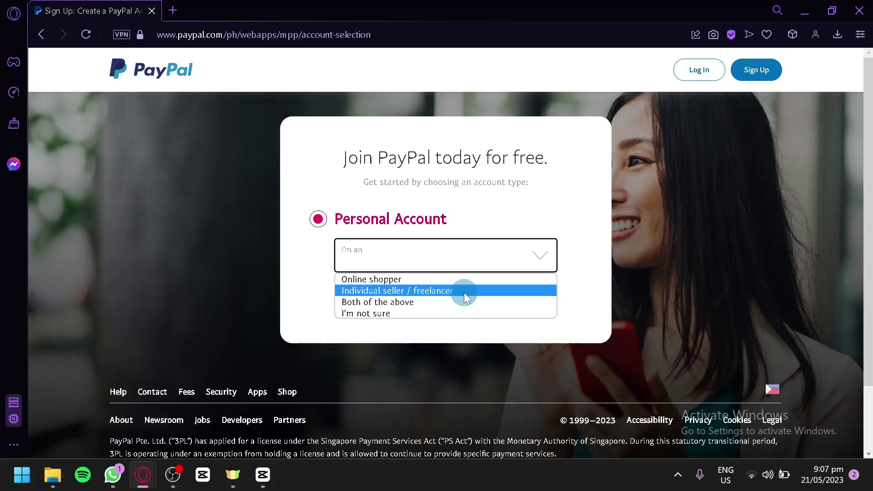
click(465, 293)
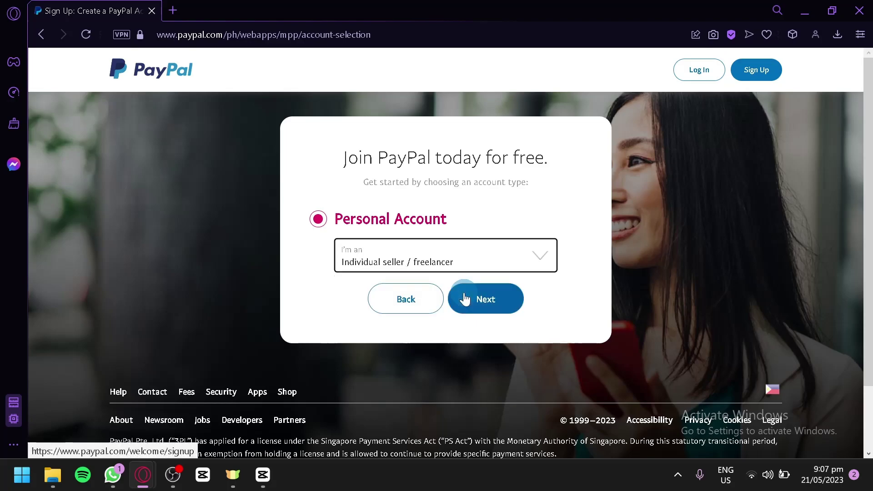
click(465, 299)
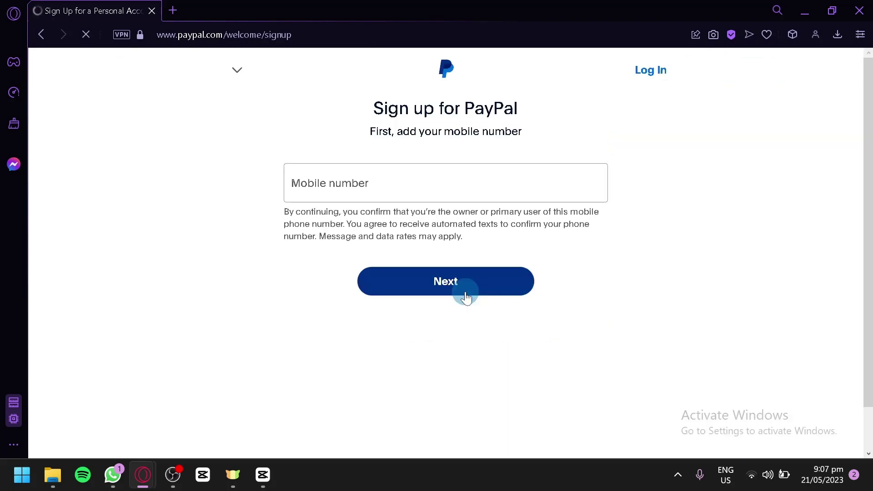
Copy a temporary Philippine number from the receive-smss.com site in a new tab.
click(283, 162)
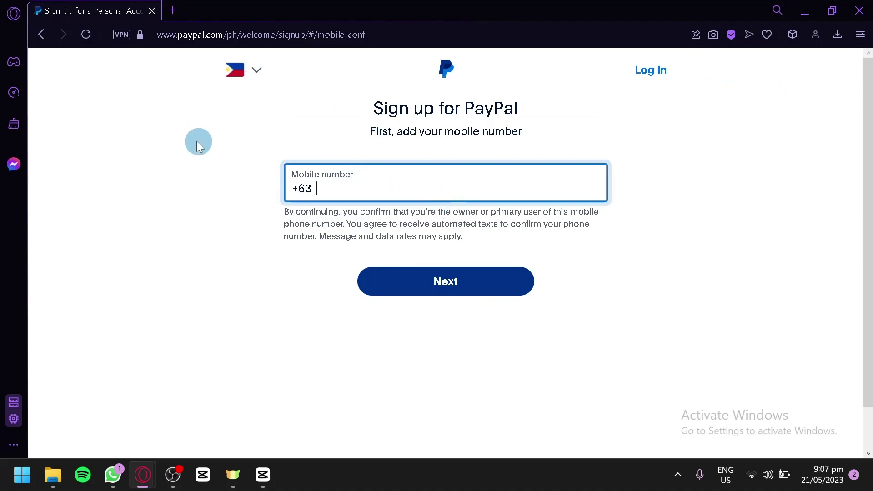
click(176, 10)
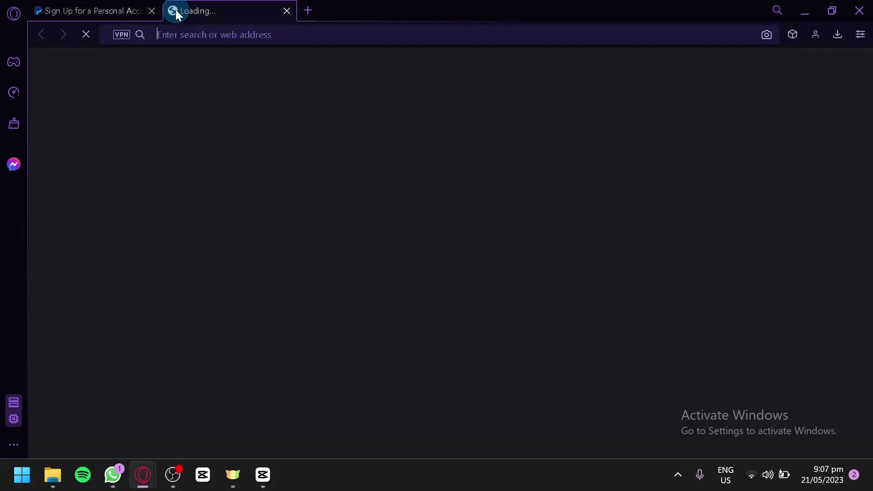
text(recievesms)
key(Return)
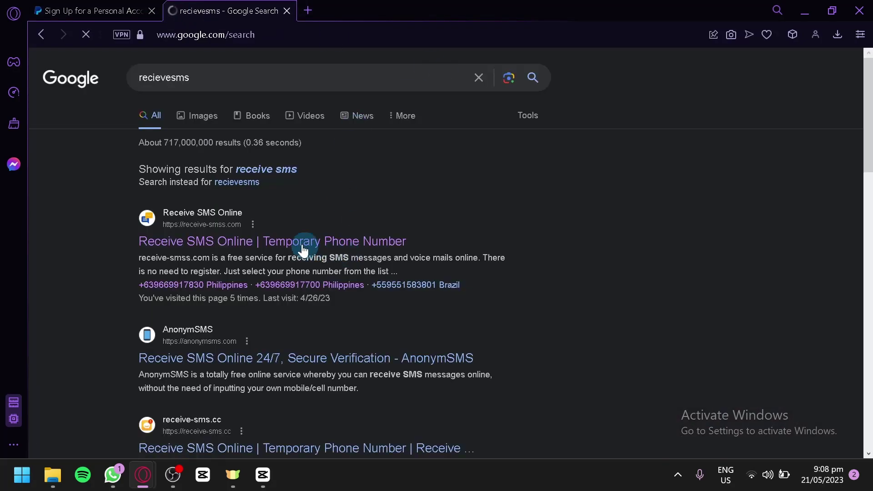
click(298, 242)
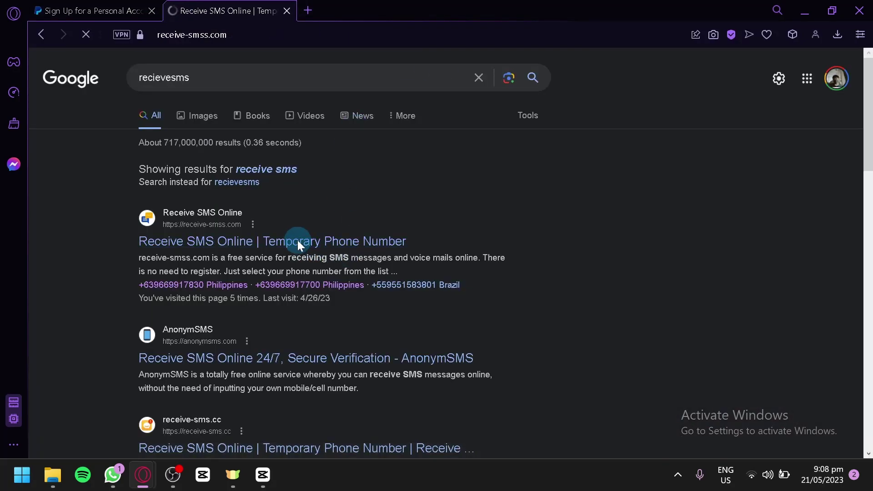
scroll(308, 267, down, 2)
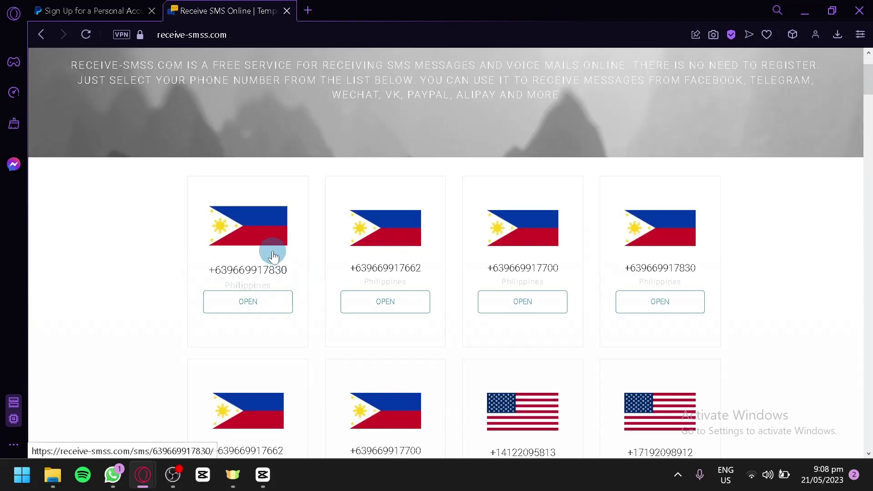
click(215, 231)
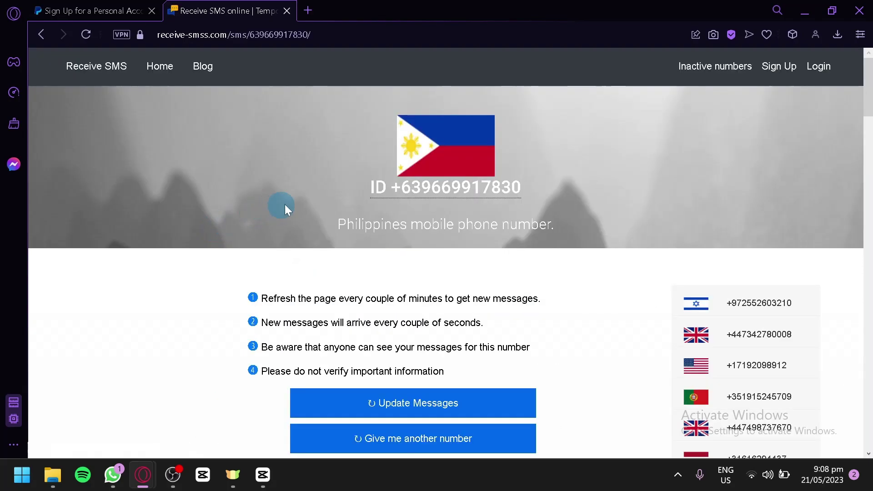
scroll(285, 204, down, 3)
click(420, 93)
Paste the number as the mobile number without the duplicate 63 and submit it.
click(73, 10)
click(357, 182)
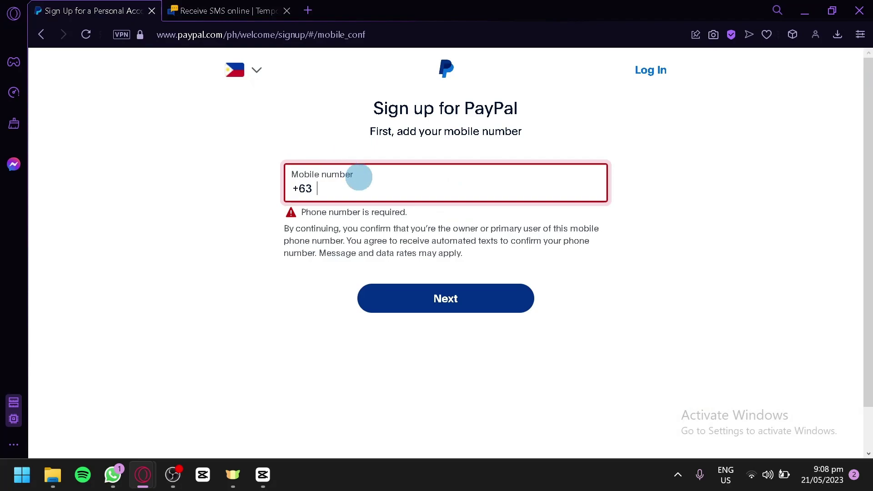
key(ctrl+v)
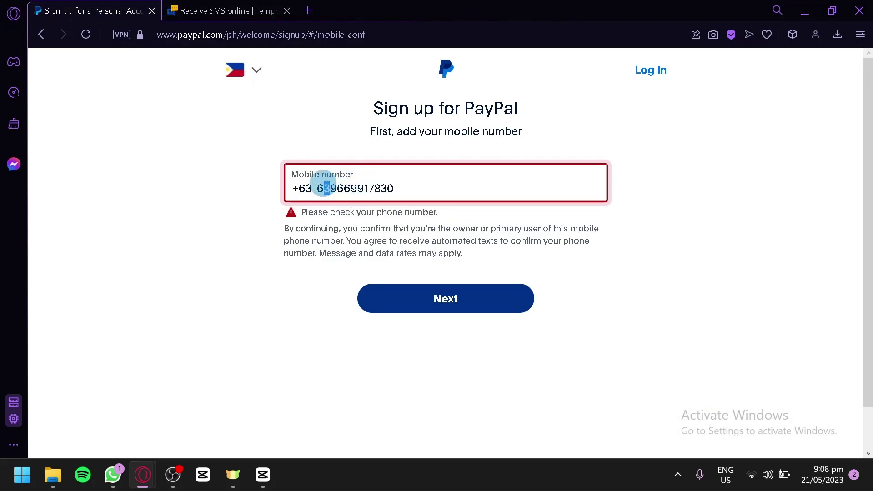
key(BackSpace)
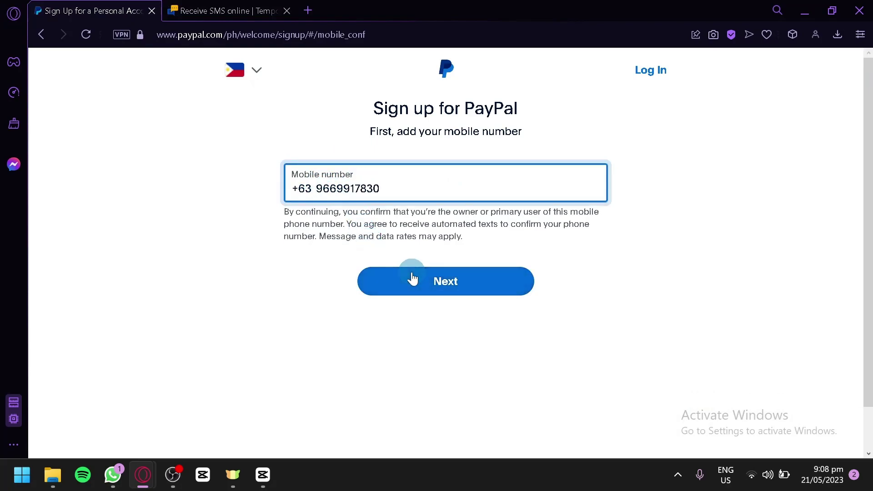
click(413, 275)
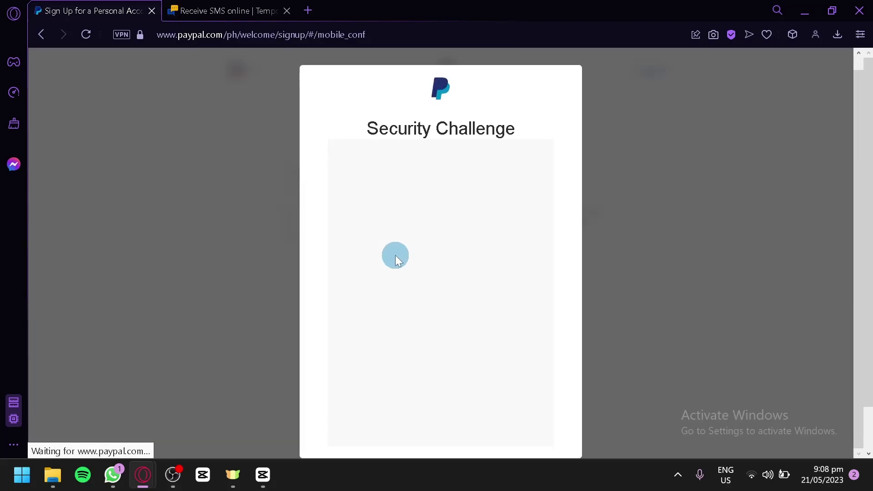
Complete the human verification check and look for the code on the SMS site.
click(366, 167)
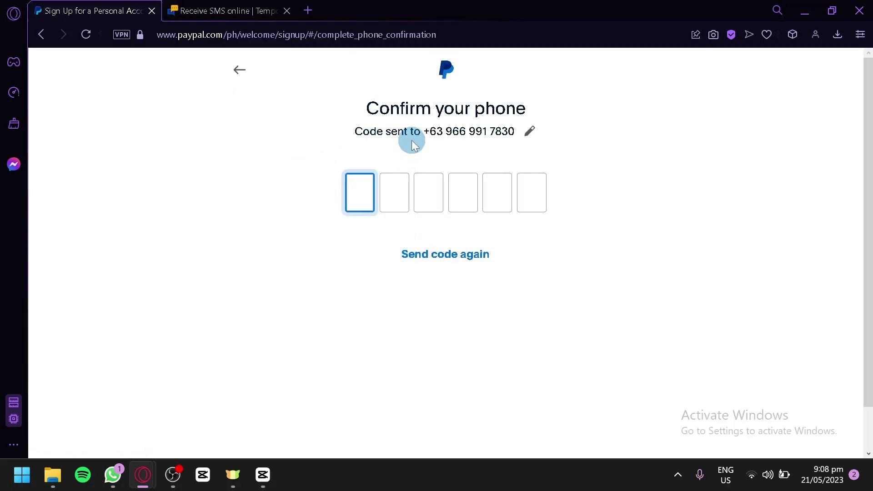
click(268, 7)
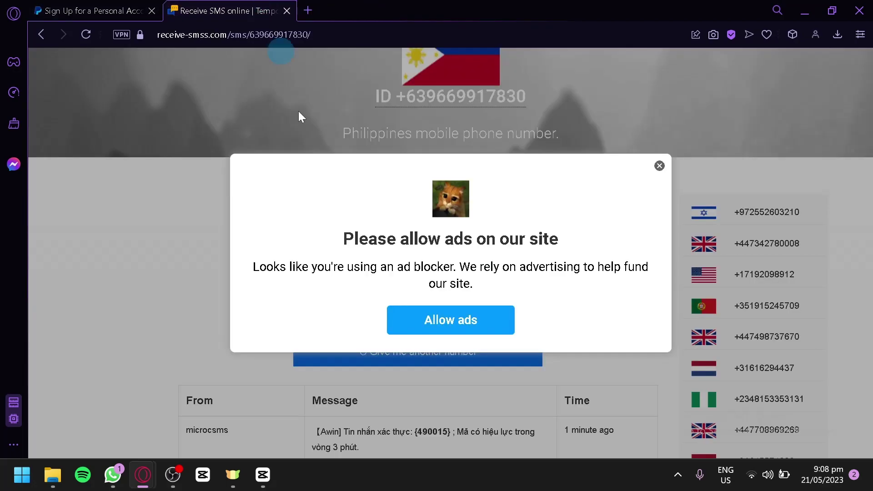
click(669, 168)
scroll(370, 176, down, 5)
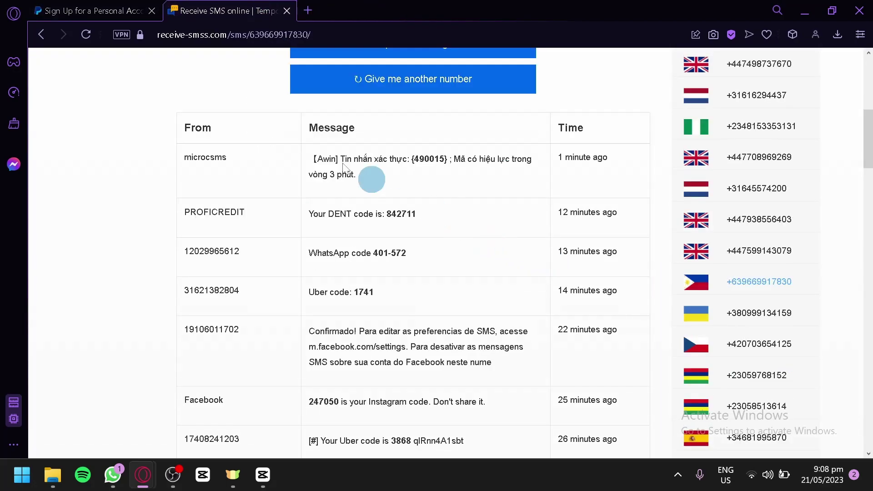
scroll(372, 184, up, 2)
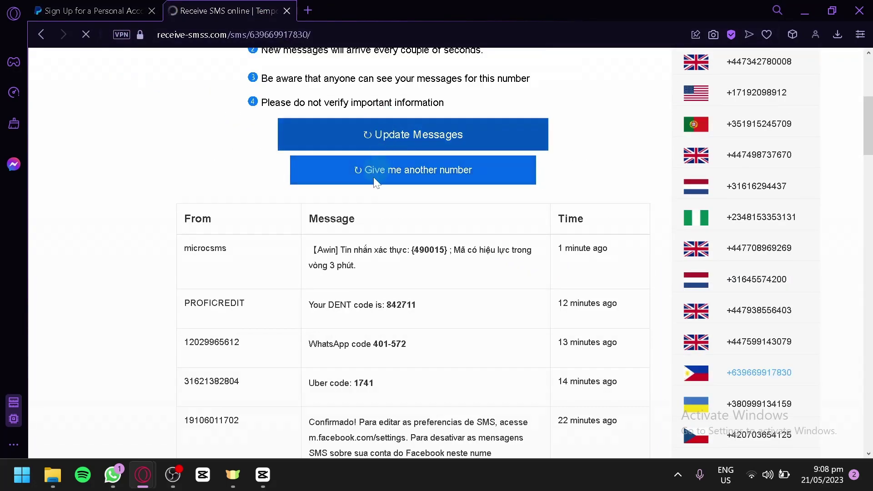
key(ctrl+Tab)
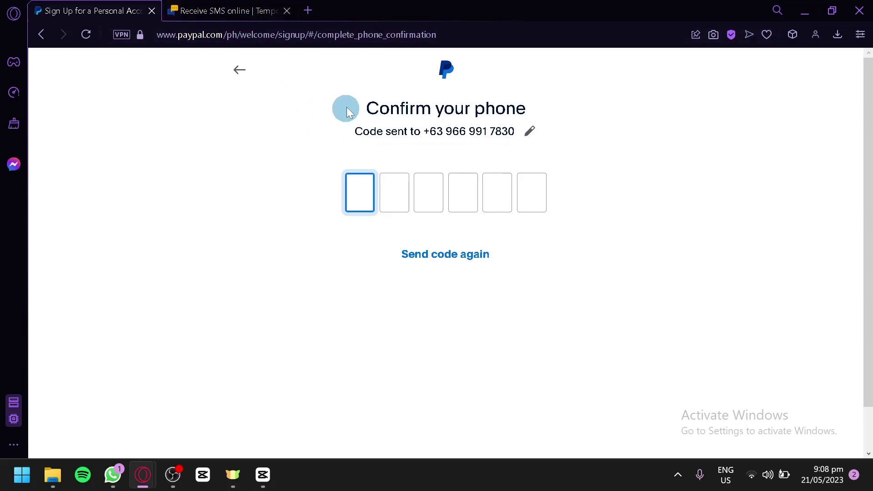
Copy the PayPal security code from the refreshed SMS inbox into the confirmation boxes.
click(232, 4)
click(659, 166)
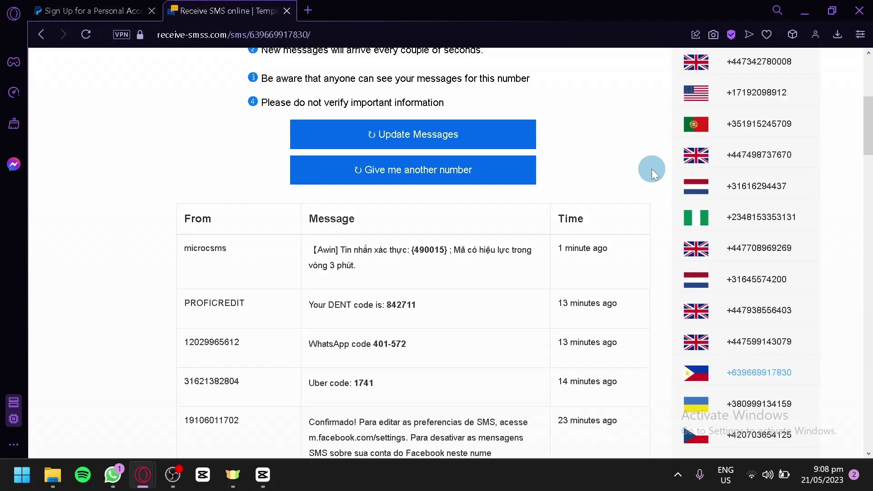
click(404, 136)
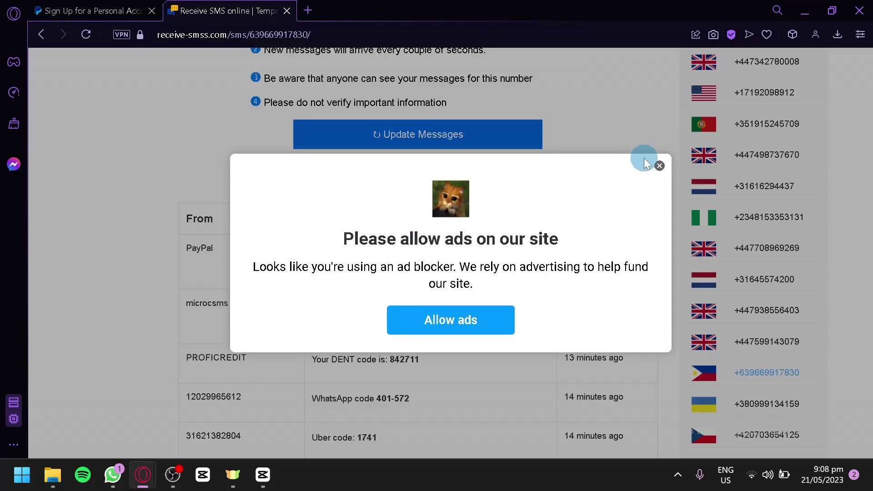
click(659, 166)
drag(422, 251, 451, 251)
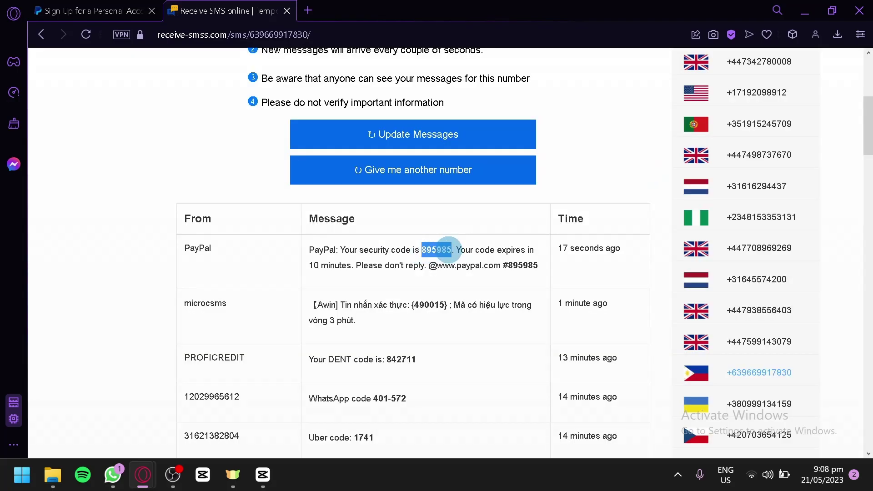
click(209, 252)
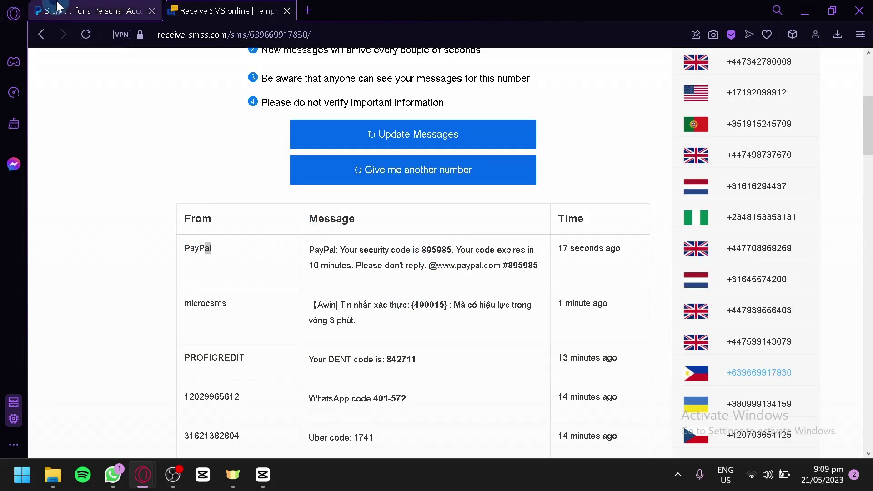
key(ctrl+Tab)
key(ctrl+v)
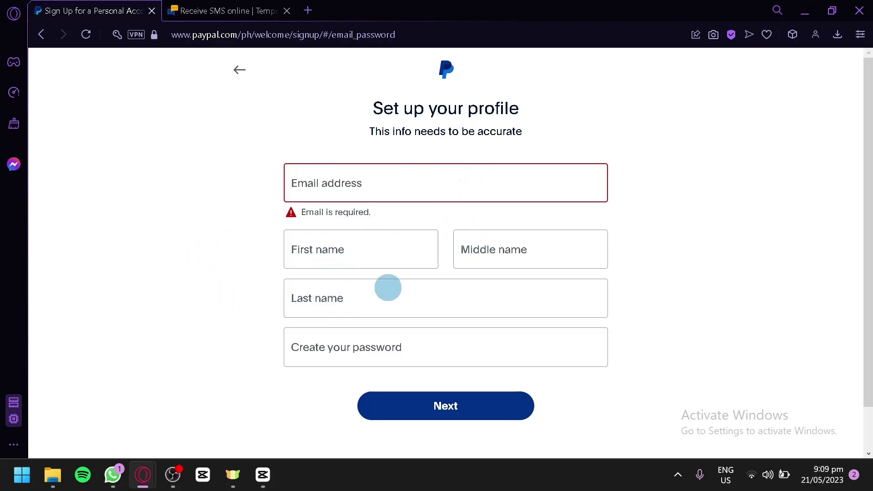
Enter the e-mail address and the first, middle and last names.
scroll(358, 287, down, 2)
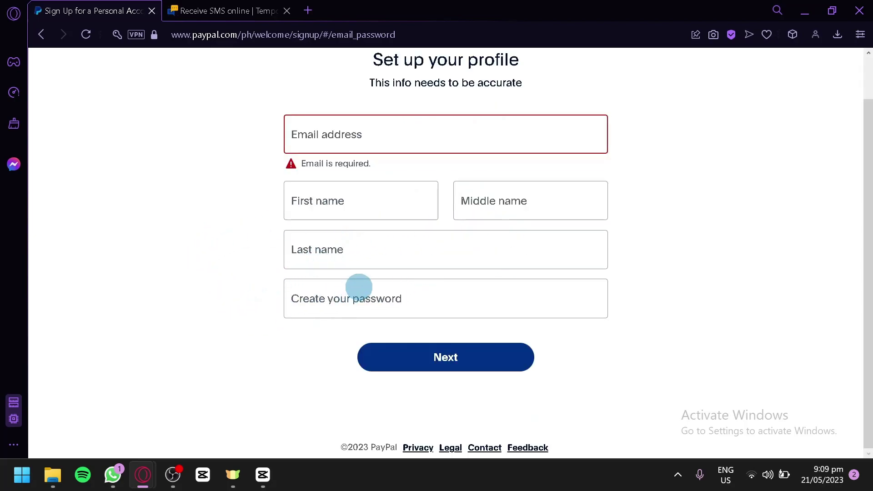
click(372, 138)
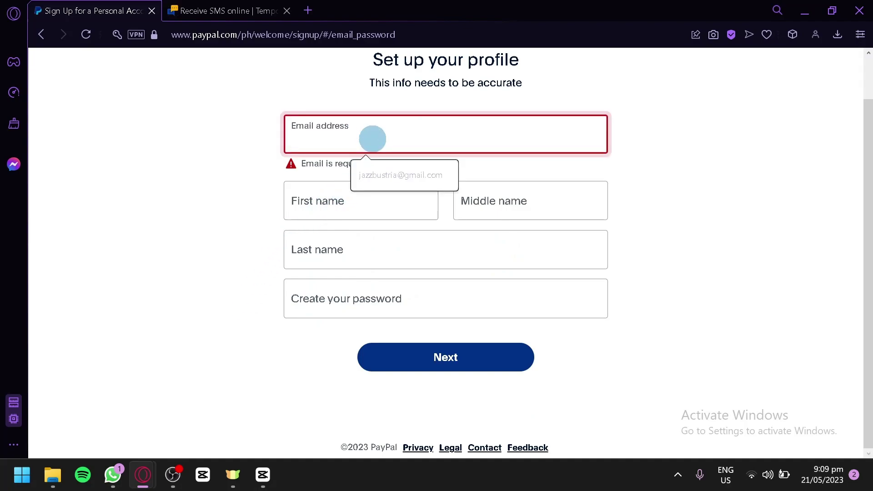
key(ctrl+v)
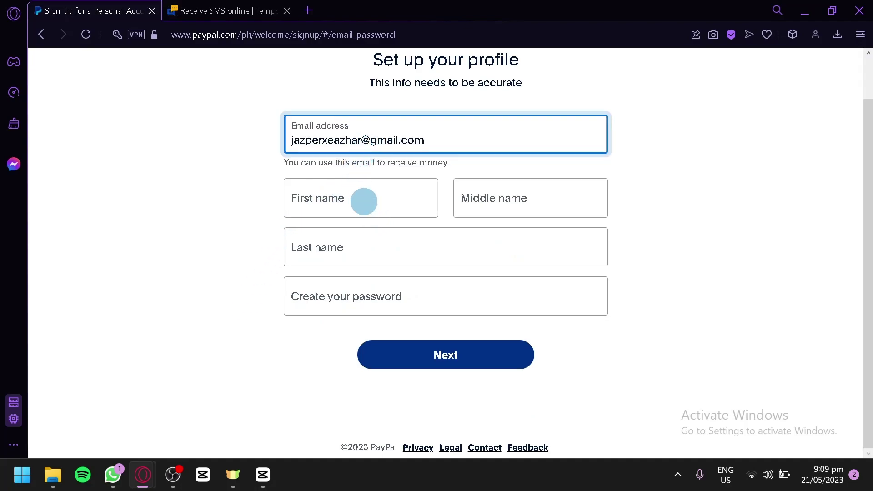
click(364, 201)
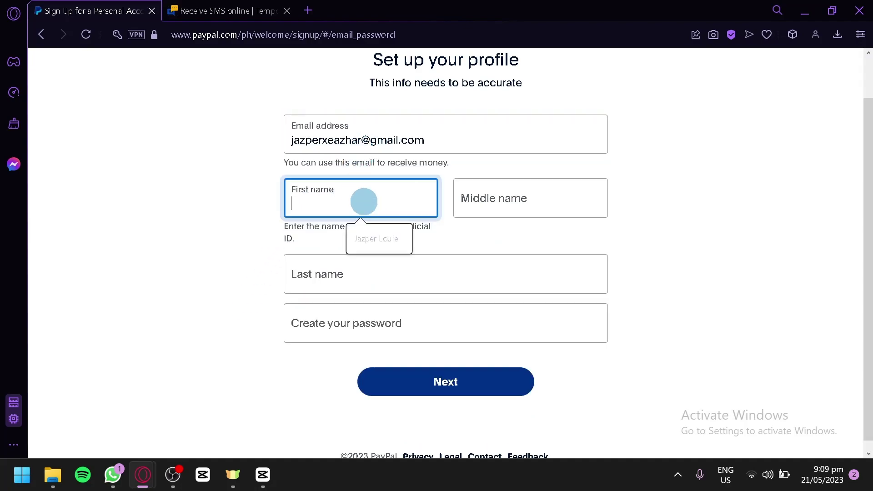
click(444, 241)
click(385, 201)
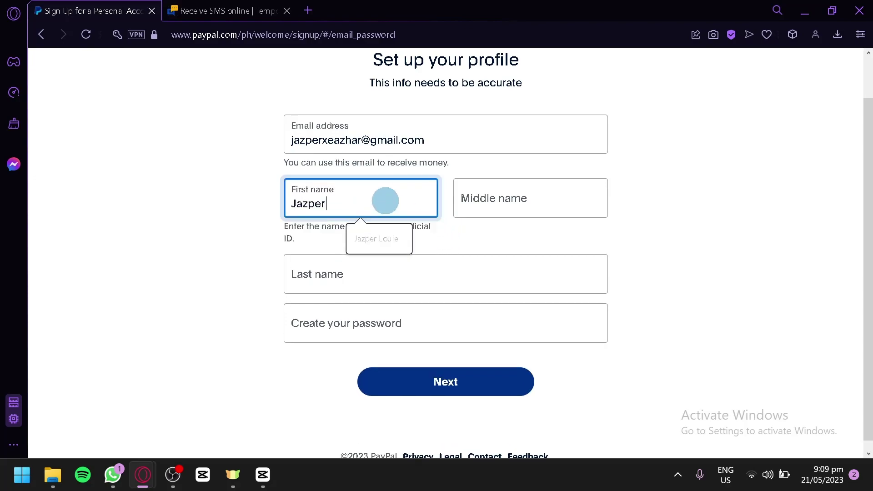
key(Tab)
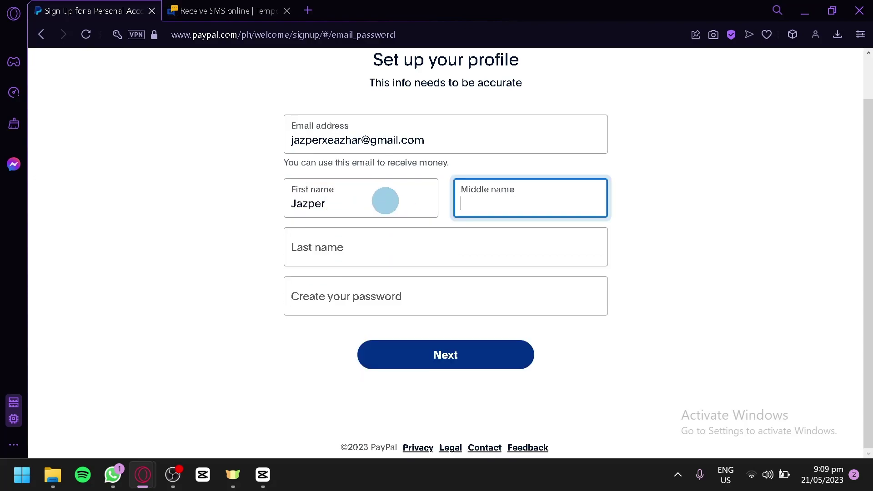
key(Tab)
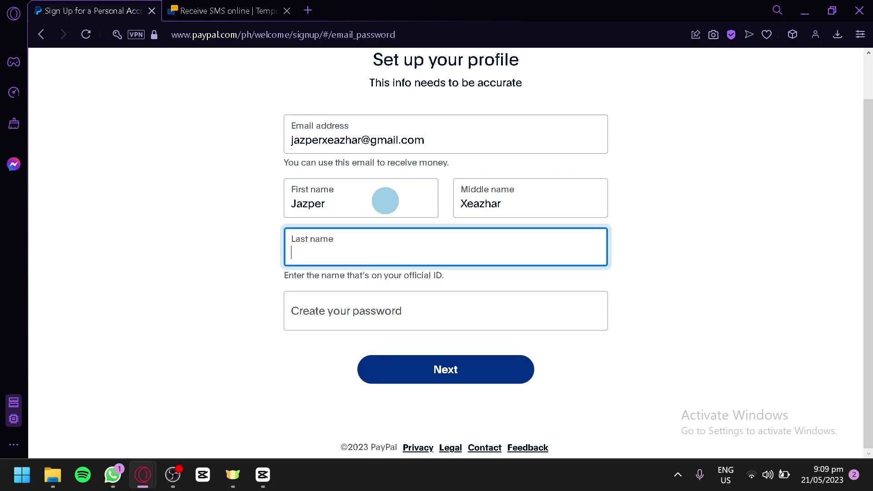
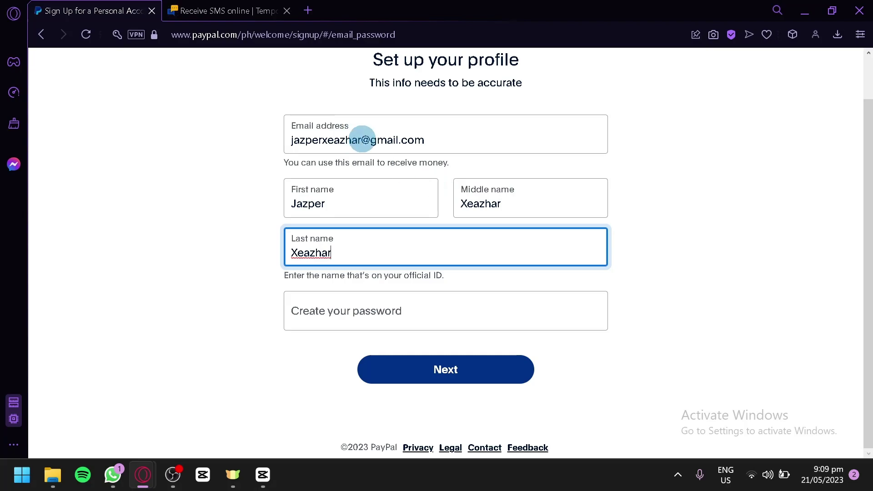
Enter the account password and submit the profile details.
click(377, 315)
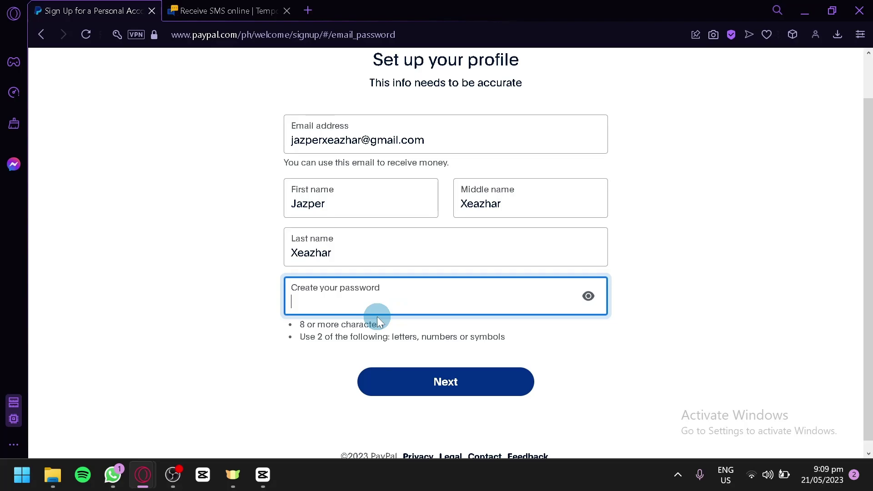
key(ctrl+v)
key(Tab)
click(490, 385)
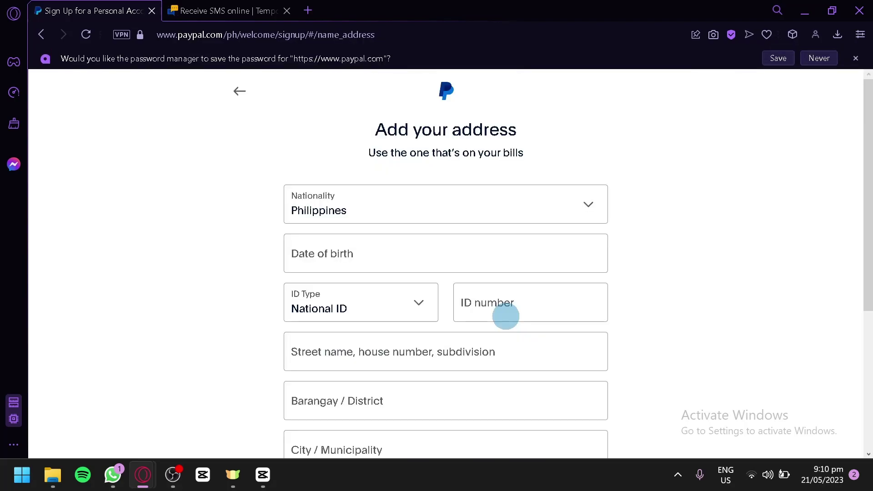
Enter the date of birth and choose Driver's License as the ID type.
scroll(459, 140, down, 5)
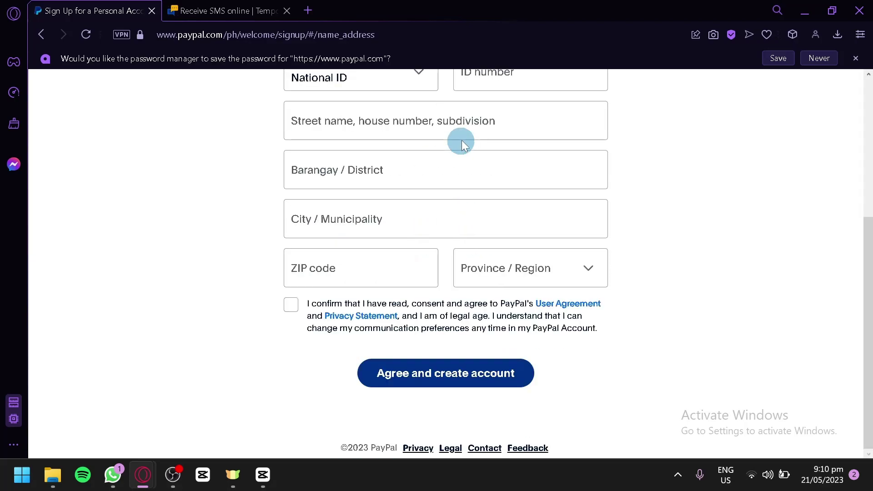
scroll(463, 138, up, 2)
scroll(467, 133, down, 2)
scroll(468, 146, up, 4)
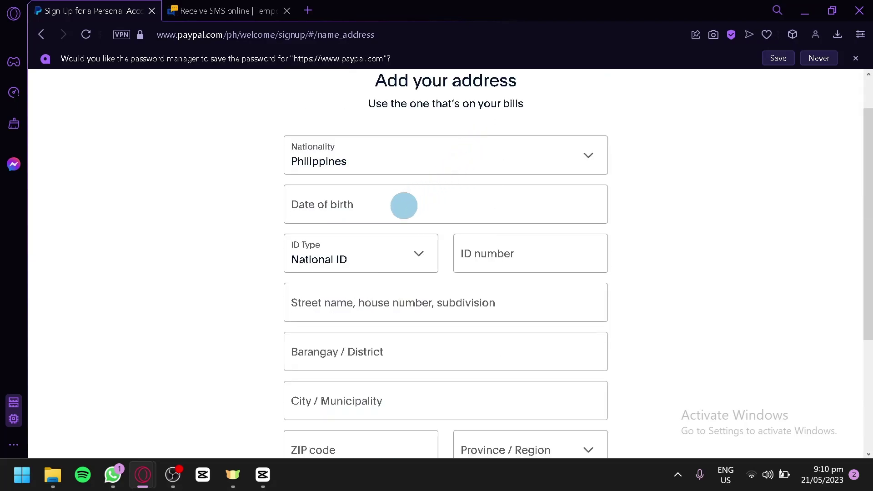
click(404, 205)
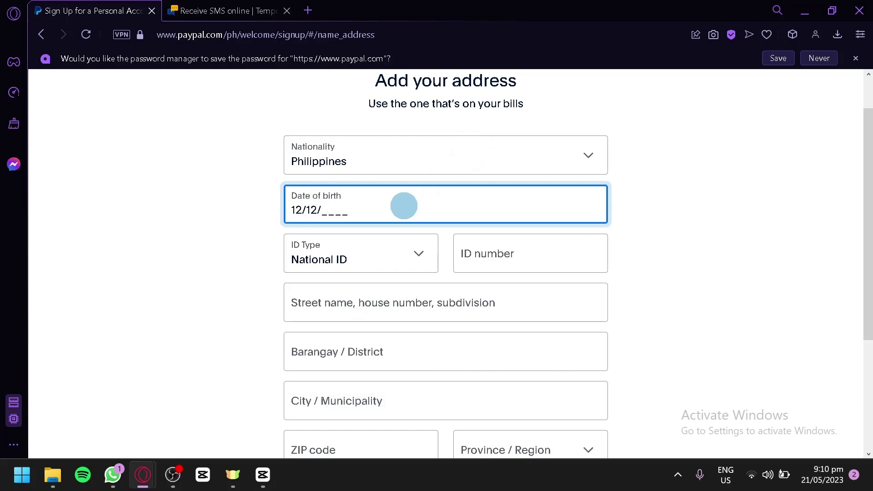
click(414, 249)
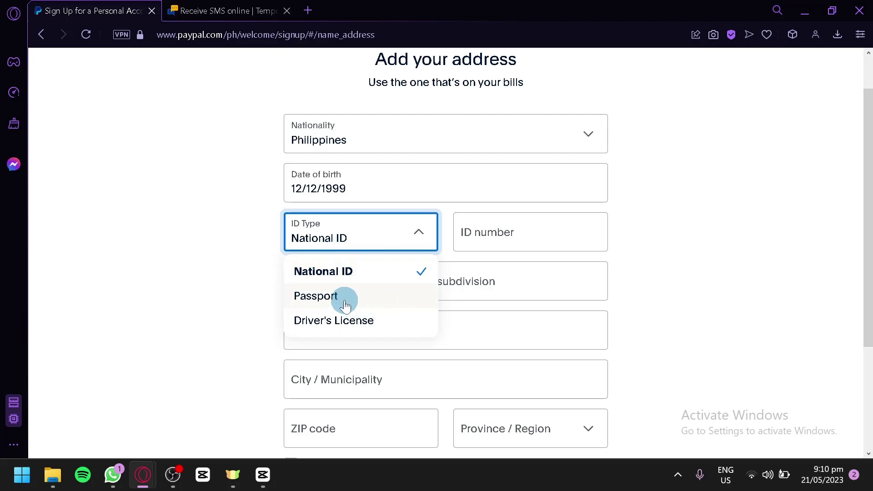
click(384, 323)
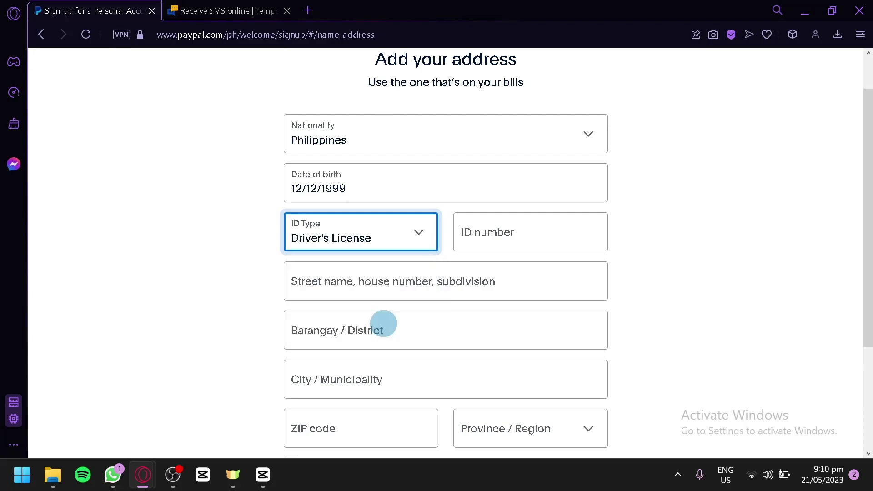
key(Tab)
key(Tab)
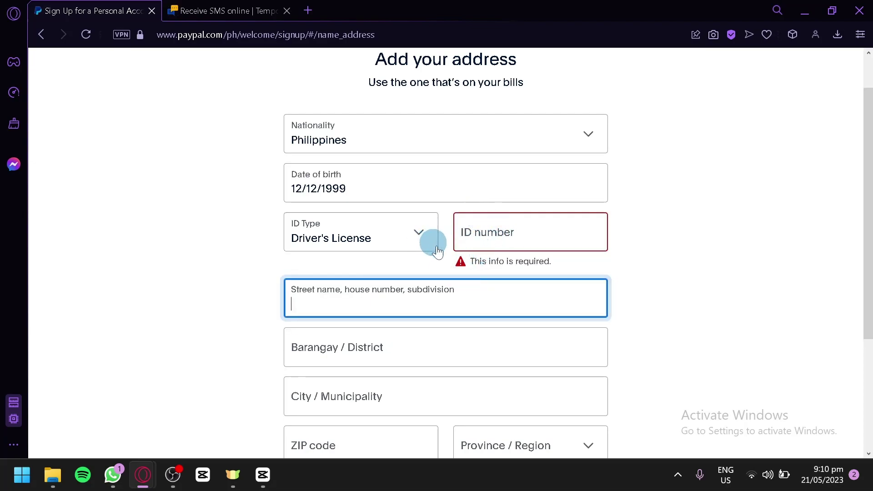
Finish the address entries and accept the user agreement and privacy statement.
scroll(429, 241, down, 2)
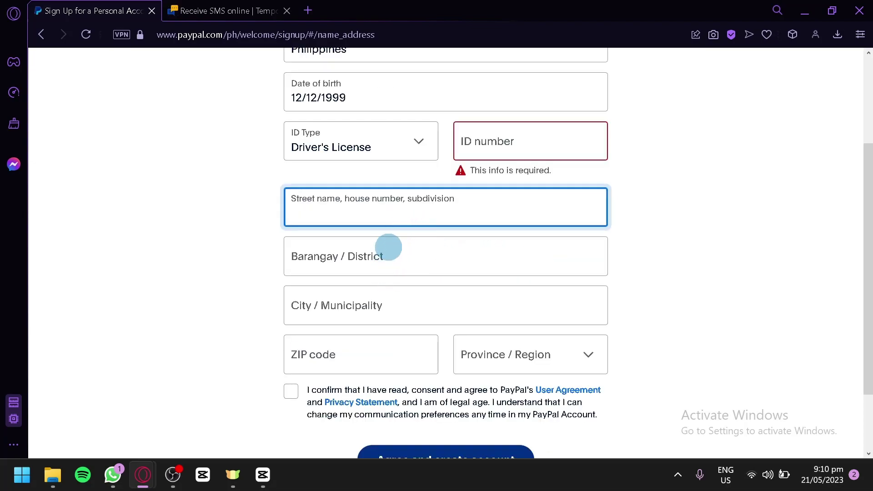
click(398, 260)
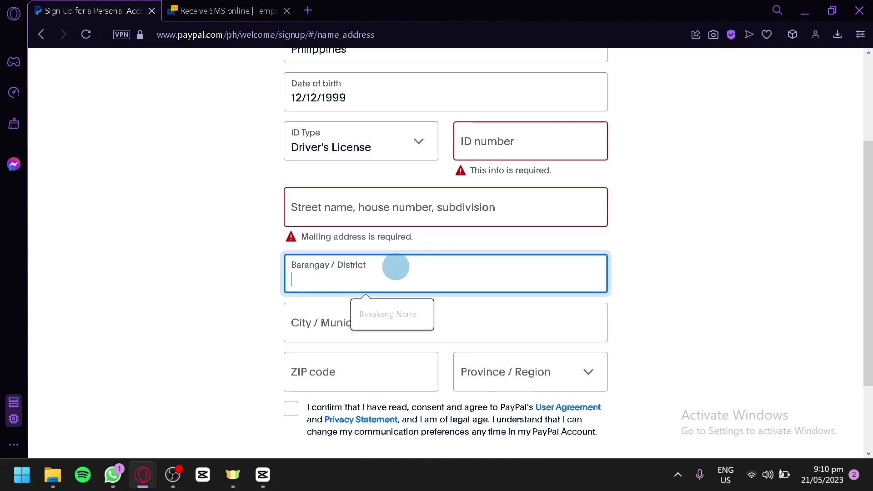
click(270, 288)
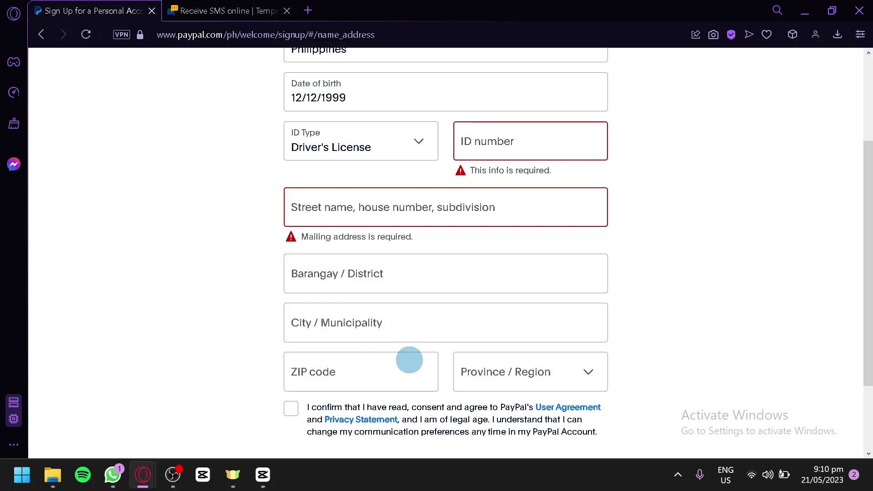
scroll(564, 371, down, 2)
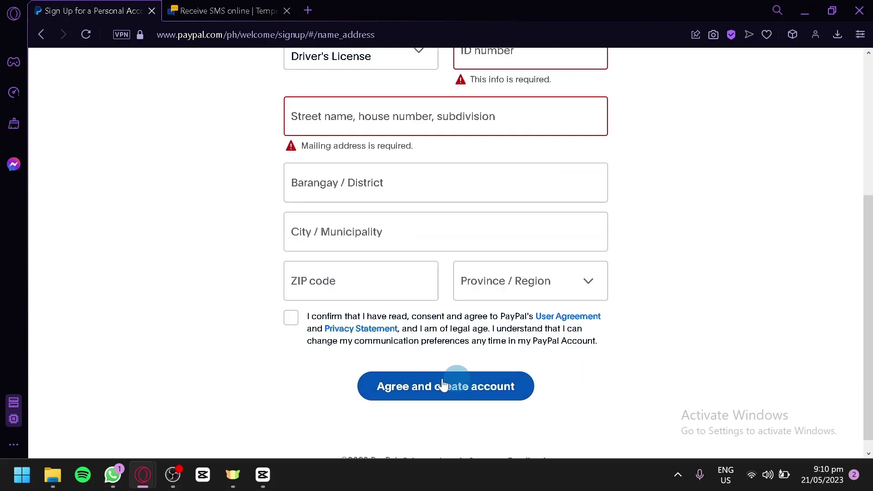
click(299, 334)
click(499, 285)
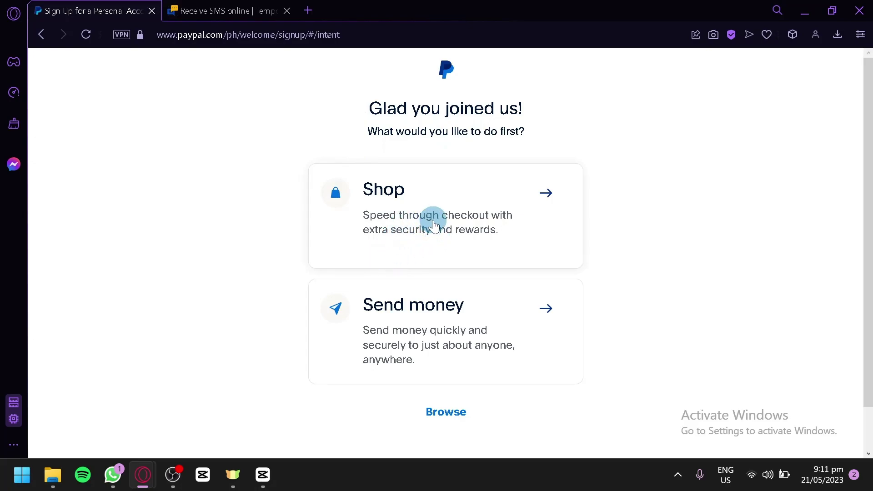
Skip picking a first task by choosing Browse on the 'Glad you joined us!' page.
click(444, 412)
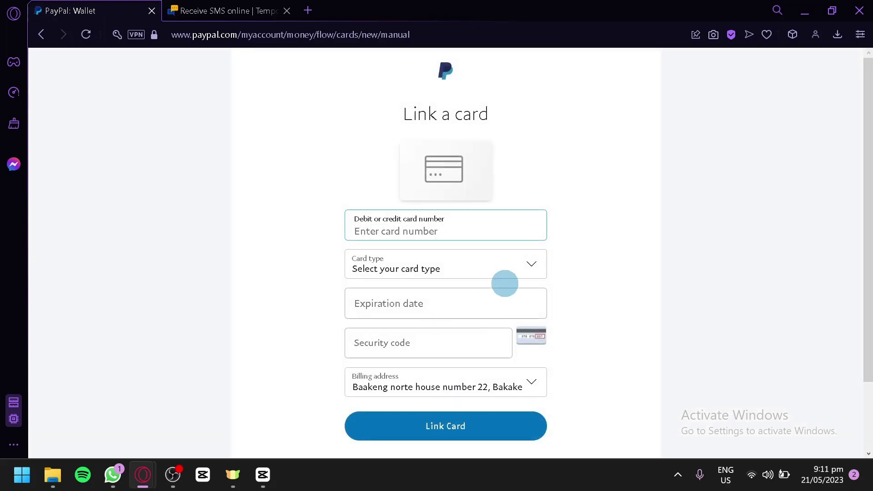
Inspect the Link a card form's card types and security code hint without submitting.
scroll(563, 236, down, 2)
scroll(569, 234, up, 2)
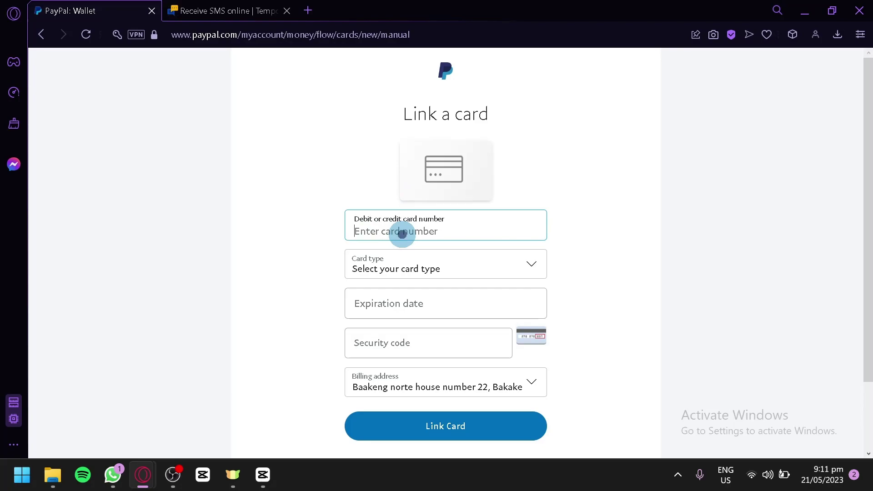
click(430, 269)
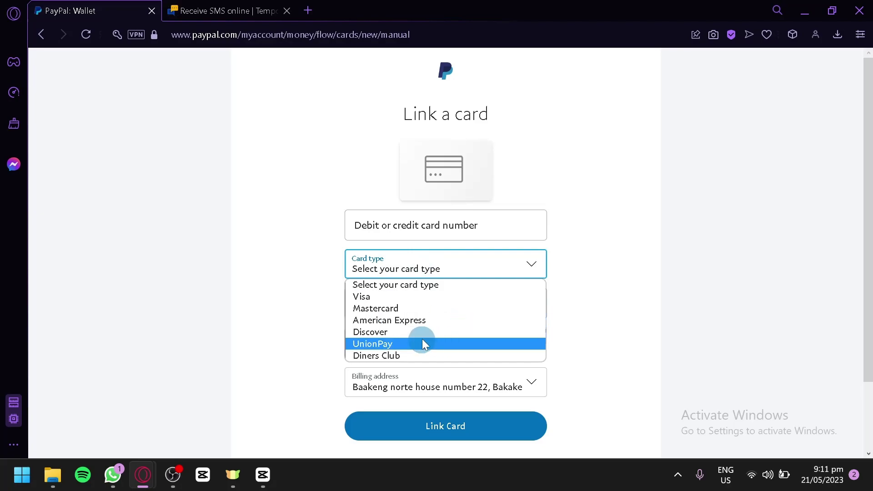
click(649, 332)
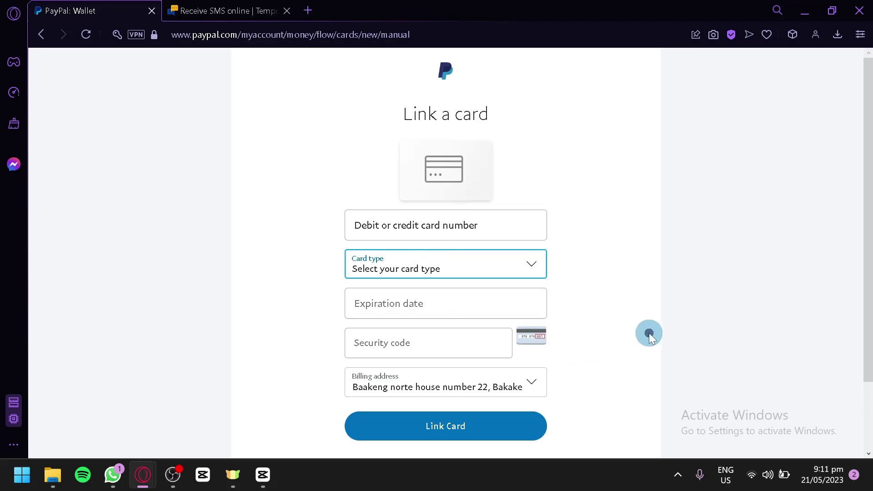
click(427, 340)
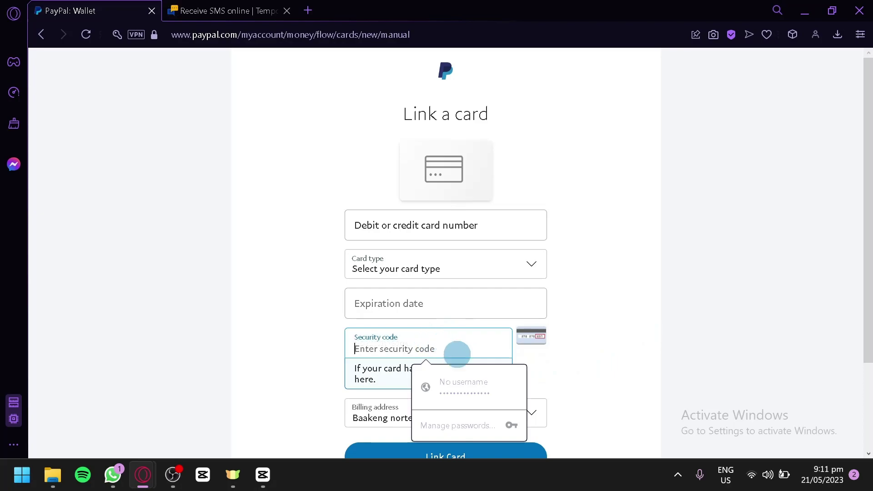
click(553, 364)
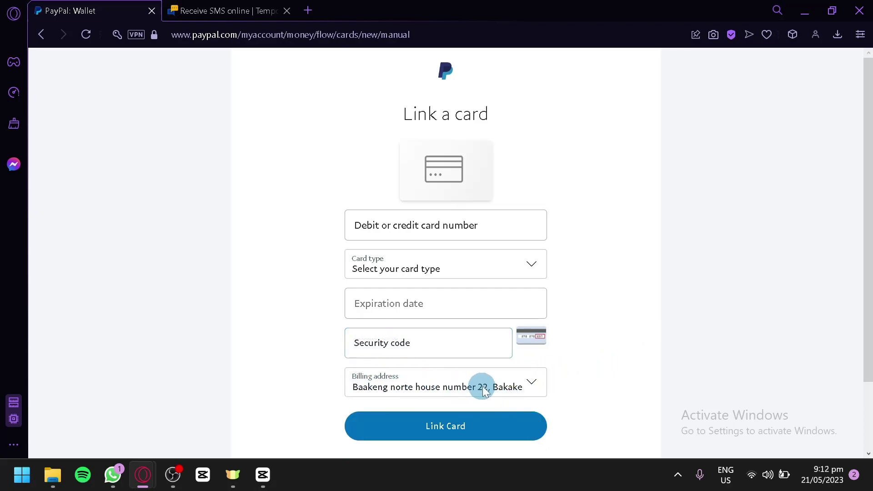
scroll(478, 386, down, 2)
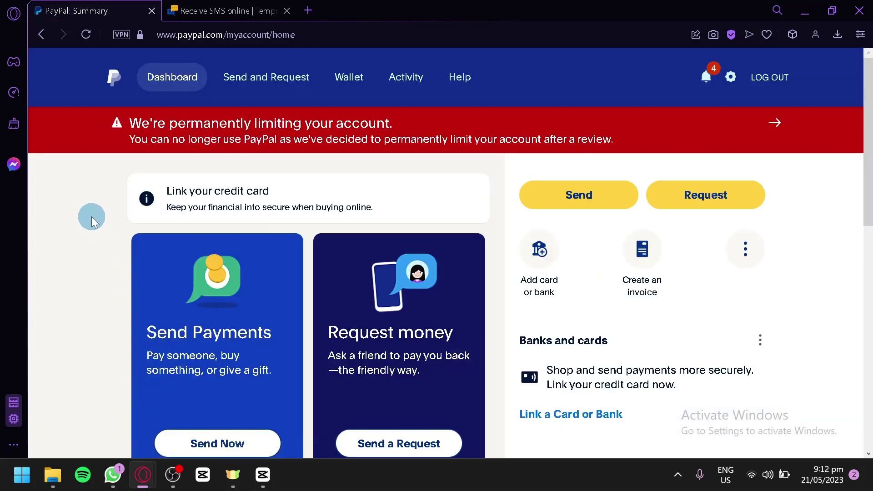
Scroll through the dashboard to review the ₱0.00 balance and its sections.
scroll(102, 231, down, 2)
scroll(102, 231, up, 2)
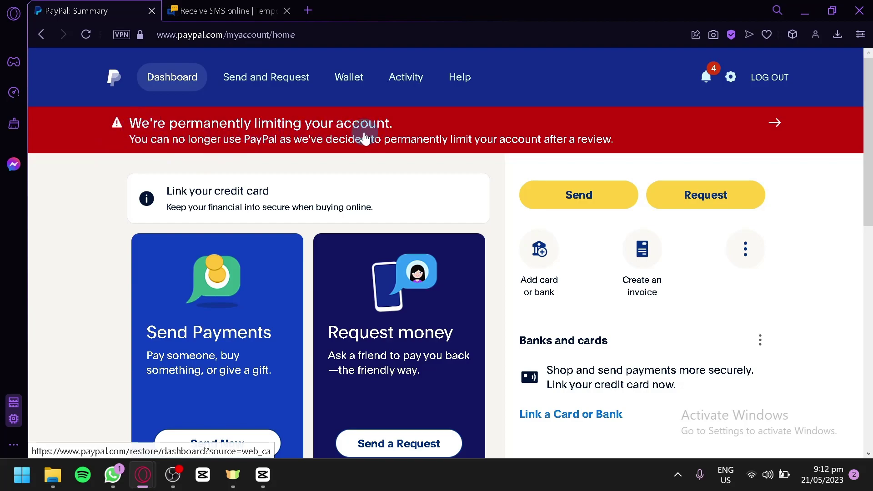
scroll(564, 123, down, 2)
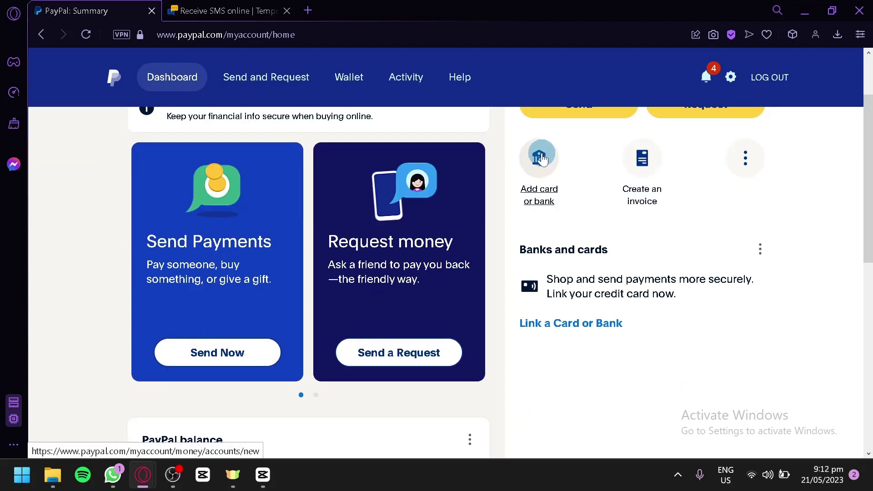
scroll(534, 168, up, 2)
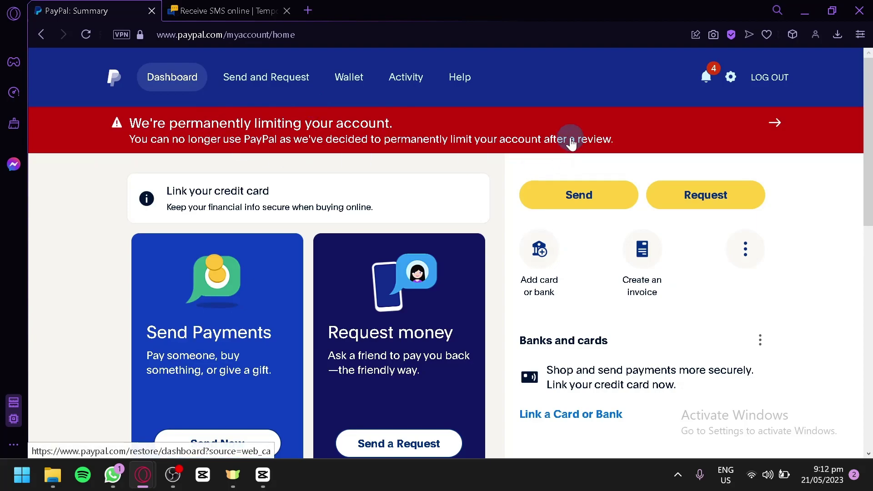
scroll(513, 173, down, 2)
scroll(521, 184, down, 4)
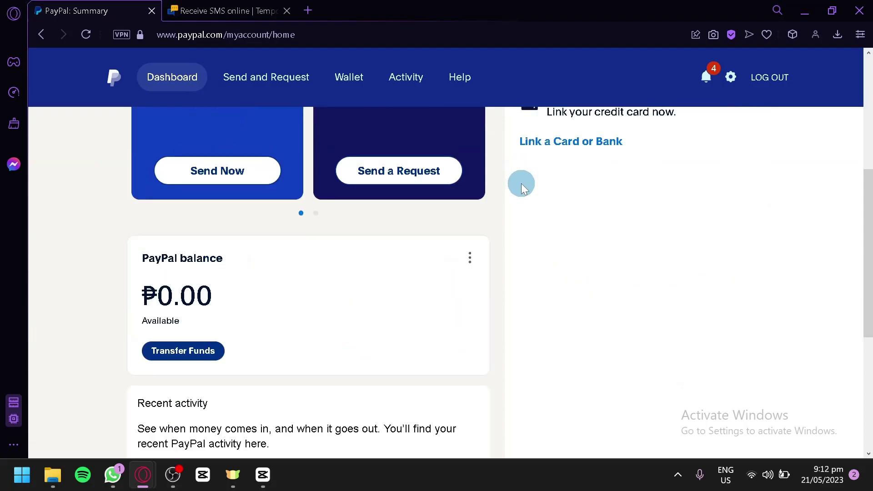
scroll(523, 230, down, 4)
scroll(409, 229, up, 2)
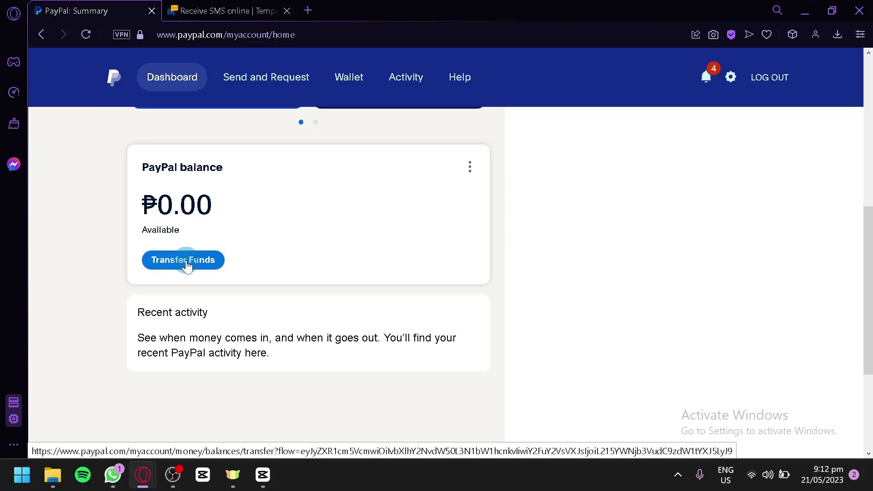
scroll(196, 267, down, 2)
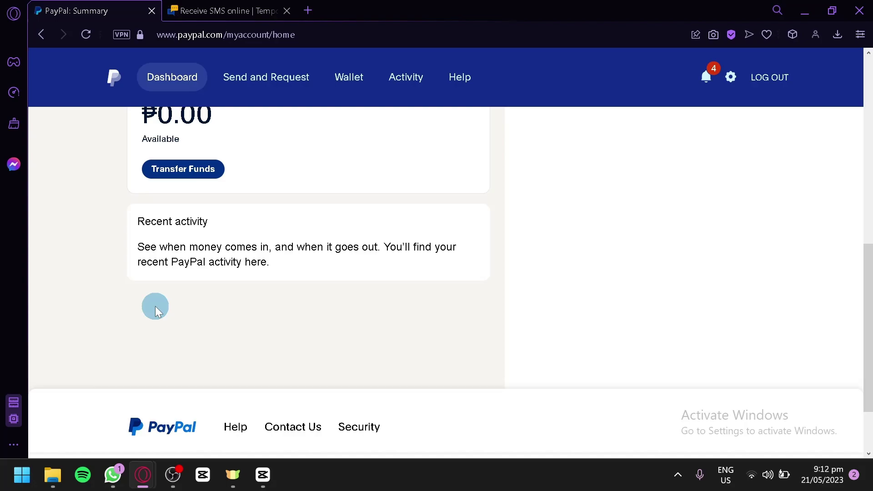
scroll(371, 298, up, 4)
scroll(479, 267, down, 4)
scroll(463, 289, up, 5)
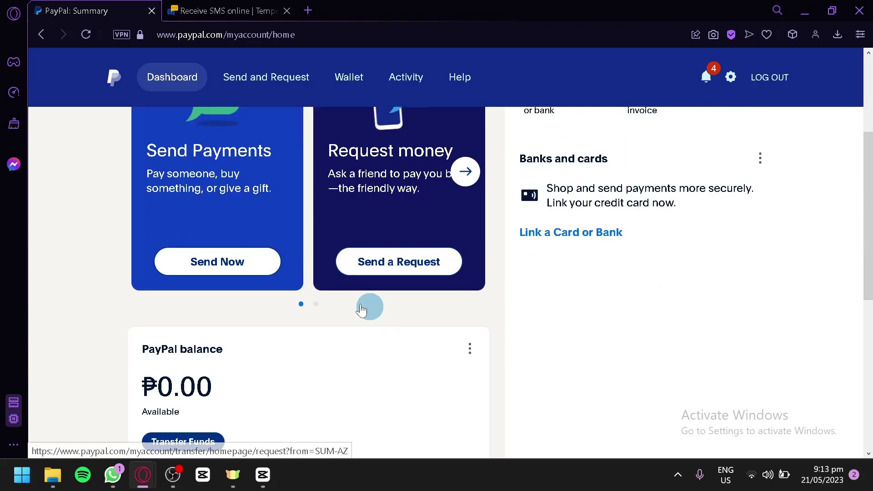
scroll(367, 306, down, 5)
scroll(606, 294, up, 5)
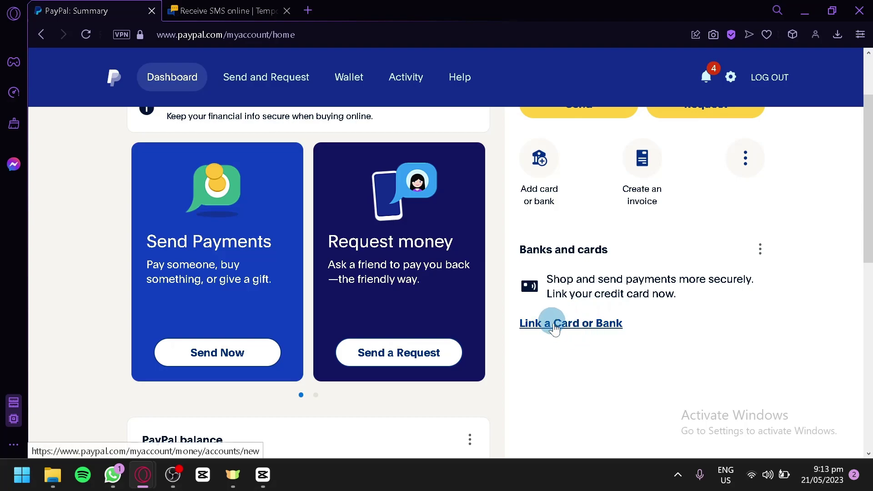
scroll(555, 325, up, 2)
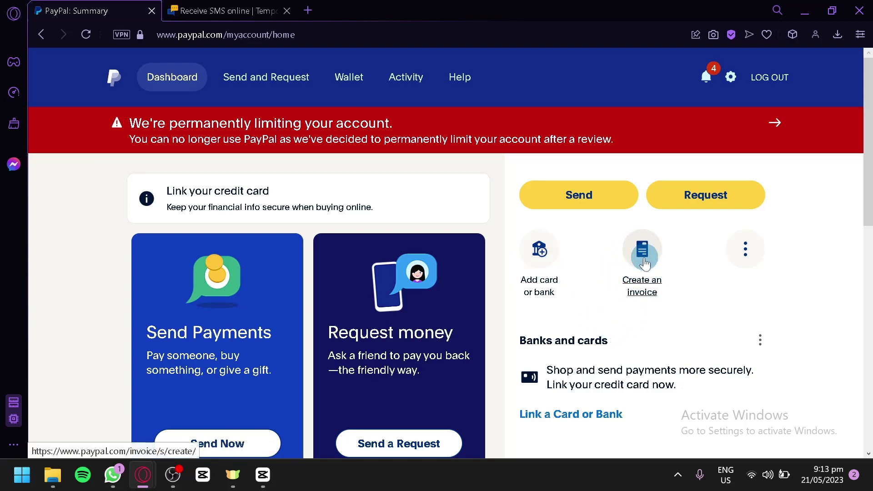
scroll(639, 259, down, 2)
scroll(346, 281, up, 2)
scroll(233, 300, down, 2)
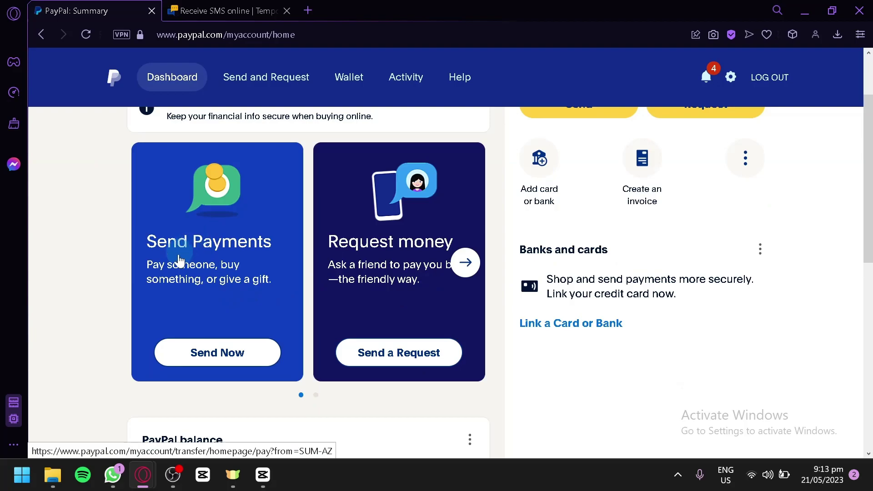
Advance the promo carousel to the 'Add a card to shop the world' card.
click(466, 266)
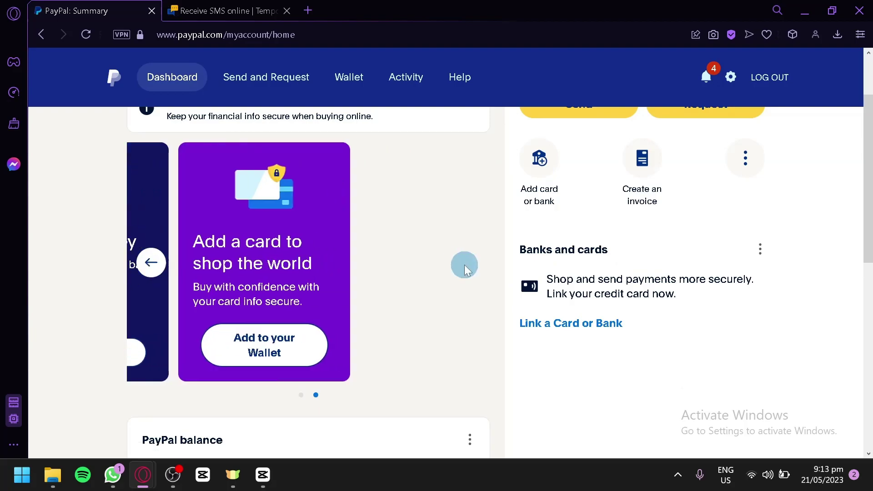
scroll(257, 267, down, 2)
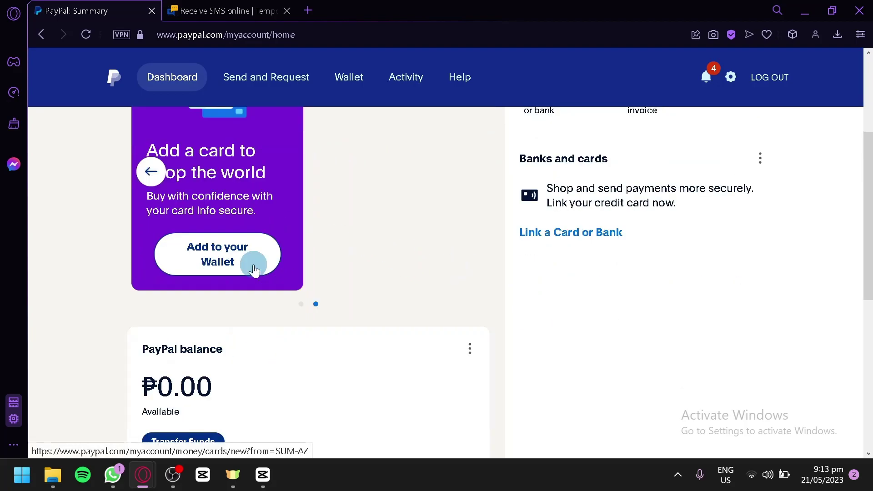
scroll(249, 265, up, 2)
scroll(375, 289, up, 2)
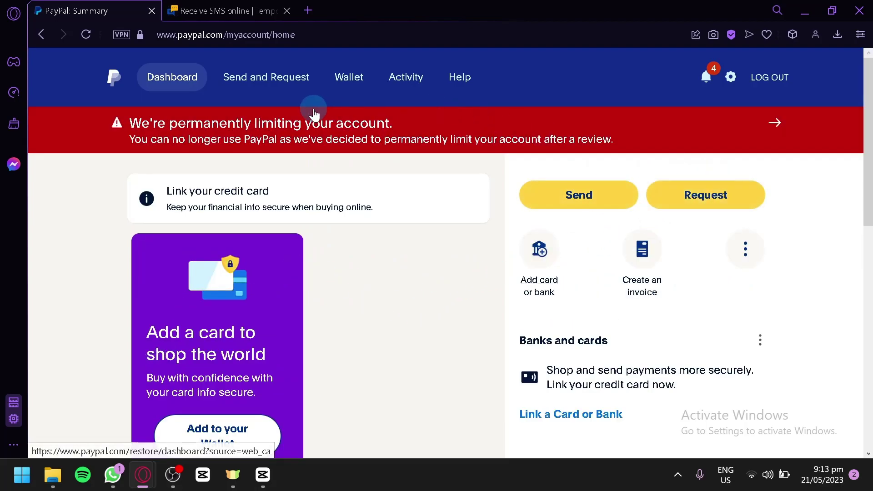
Open the Wallet page and view the USD balance options without changing anything.
click(341, 81)
scroll(467, 214, down, 2)
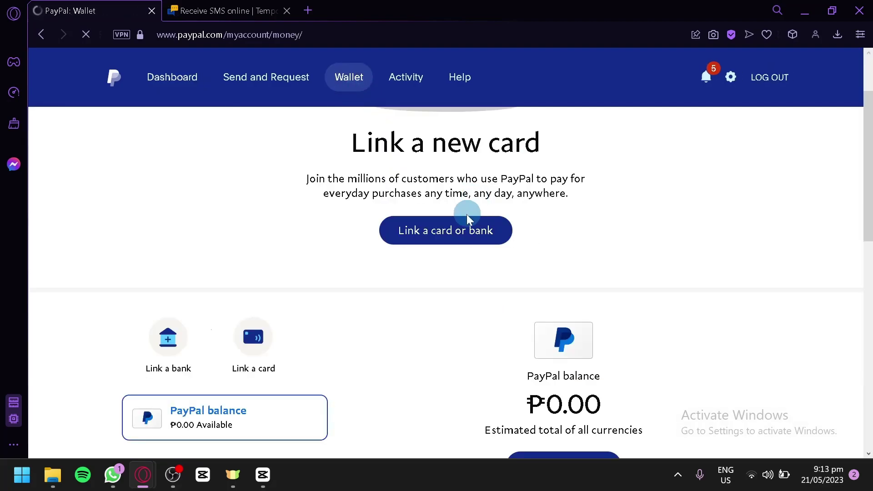
scroll(456, 230, up, 2)
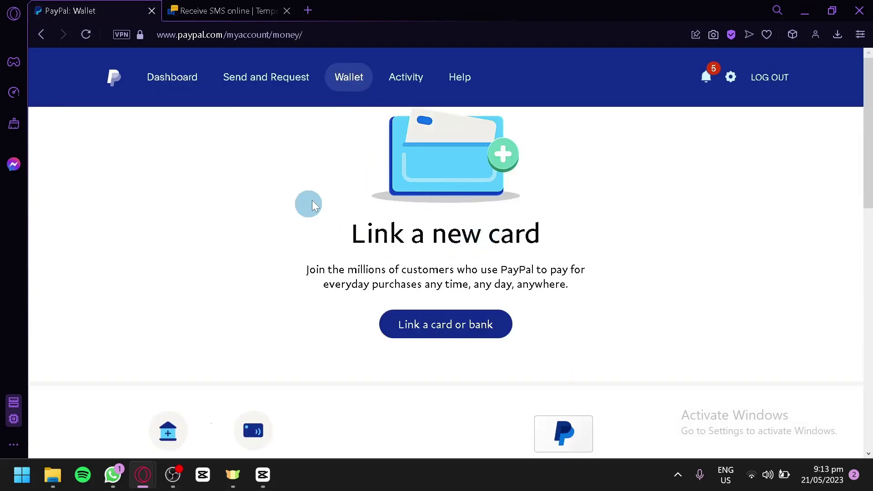
scroll(452, 234, down, 6)
scroll(401, 299, down, 2)
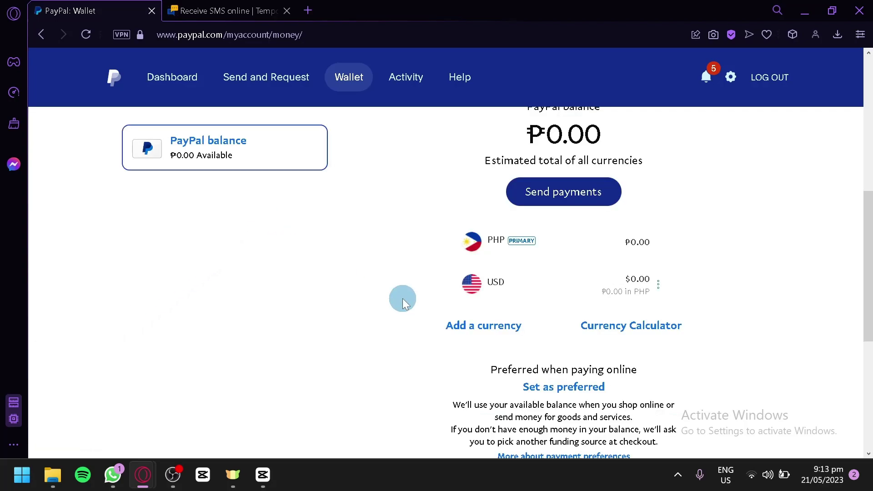
scroll(625, 182, up, 2)
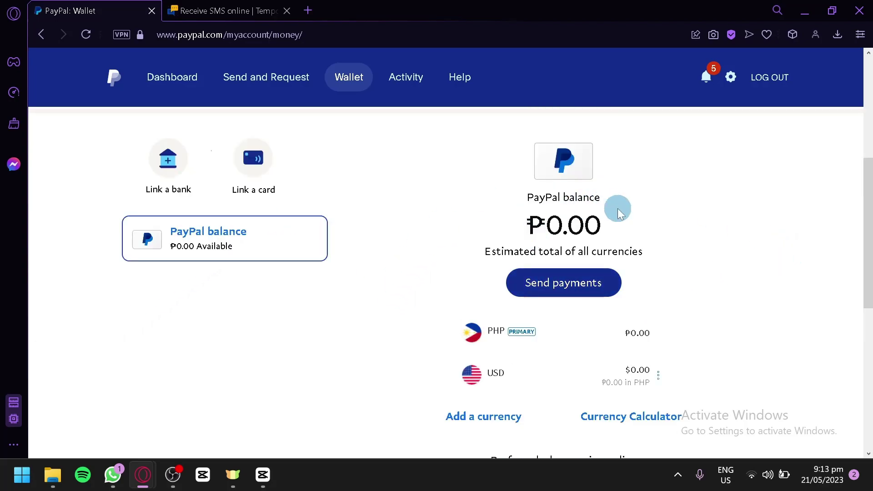
scroll(649, 278, down, 2)
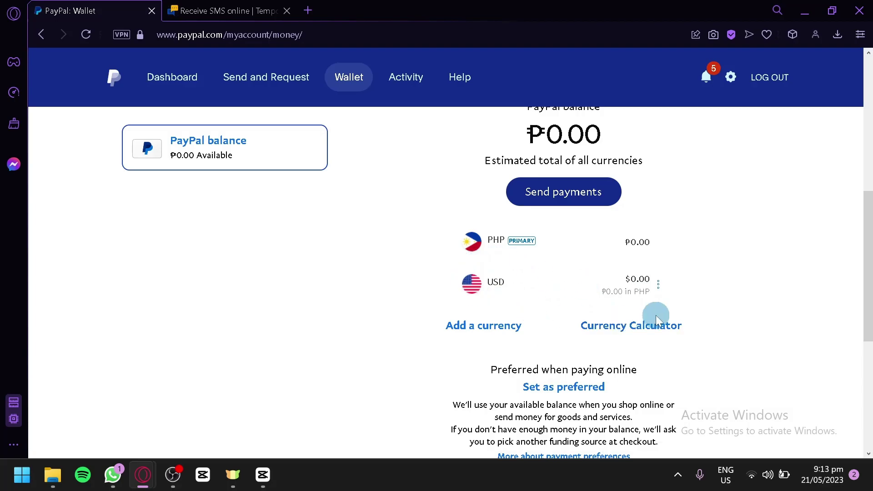
click(658, 285)
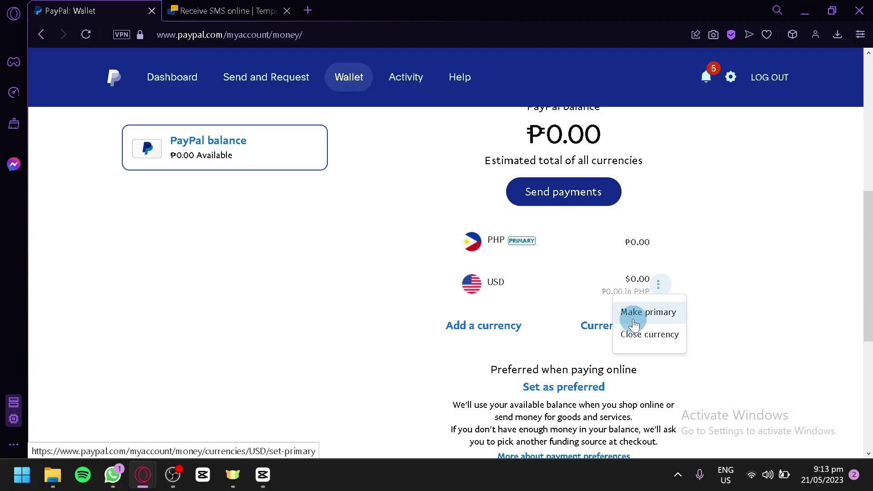
click(719, 284)
Browse the Add a currency list and close it without adding one.
click(475, 326)
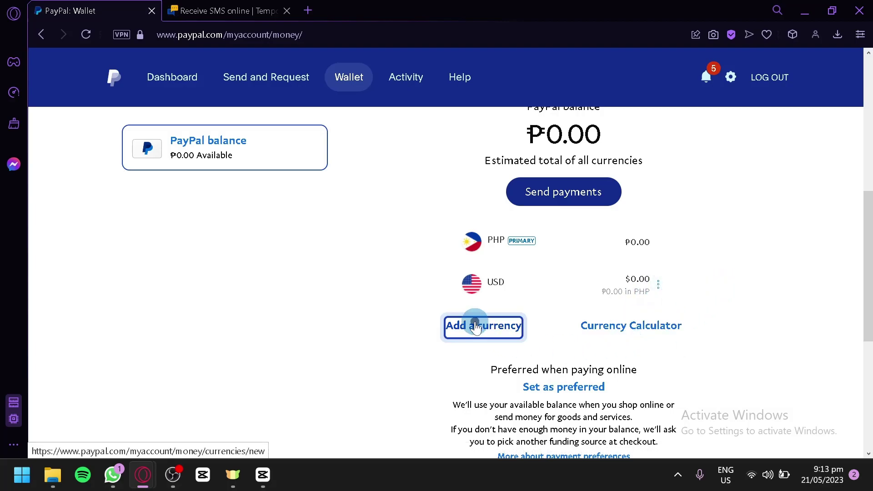
scroll(506, 258, down, 5)
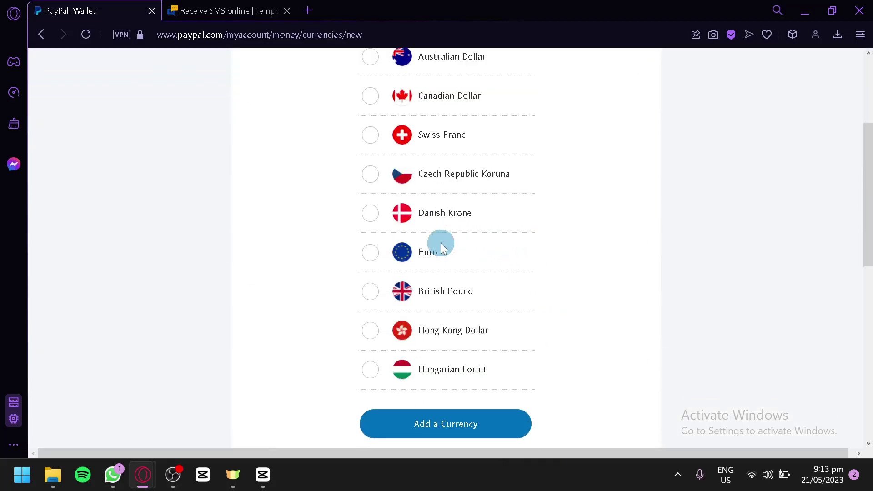
scroll(448, 243, down, 10)
scroll(457, 244, up, 15)
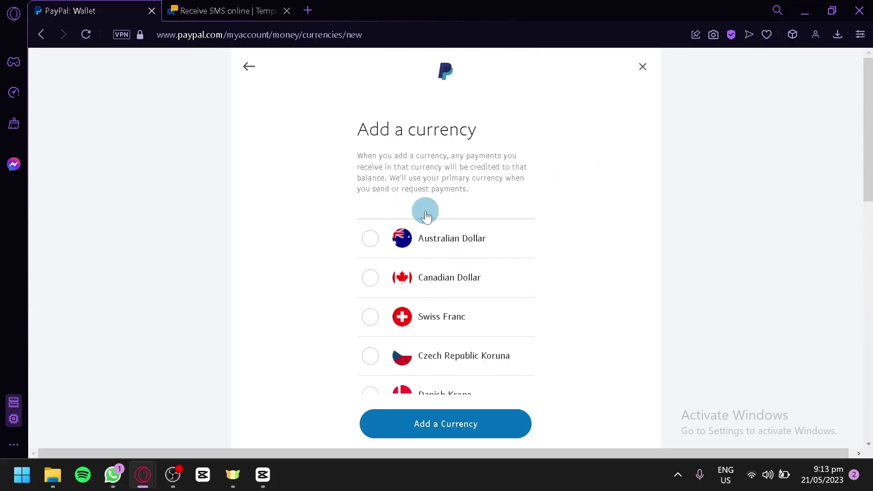
click(645, 68)
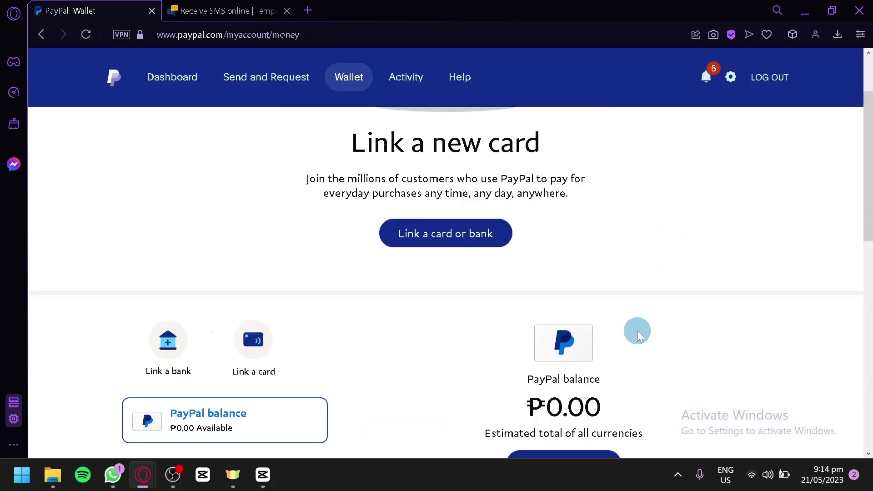
click(635, 332)
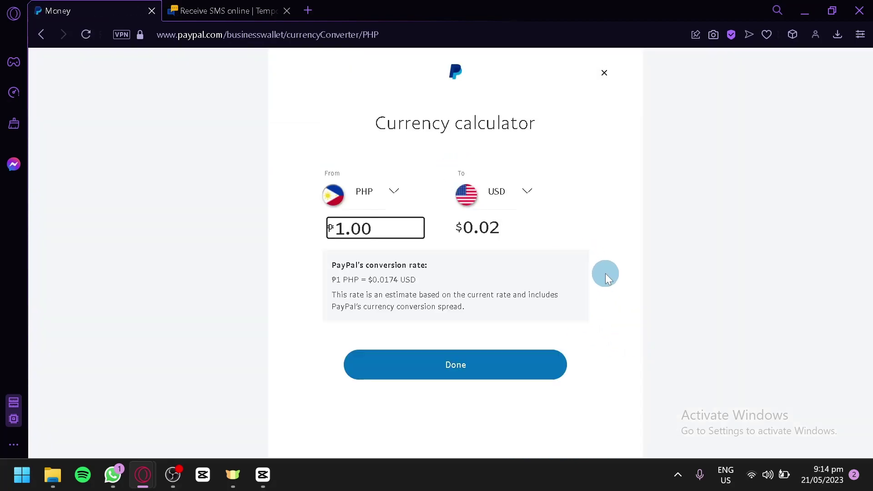
click(609, 83)
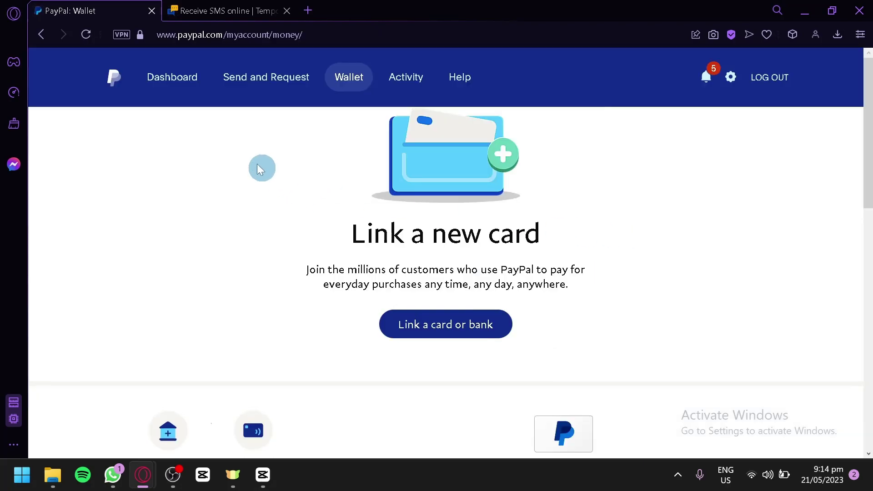
Go back to the Dashboard and scroll through its ₱0.00 balance and link-a-card-or-bank offer.
click(189, 86)
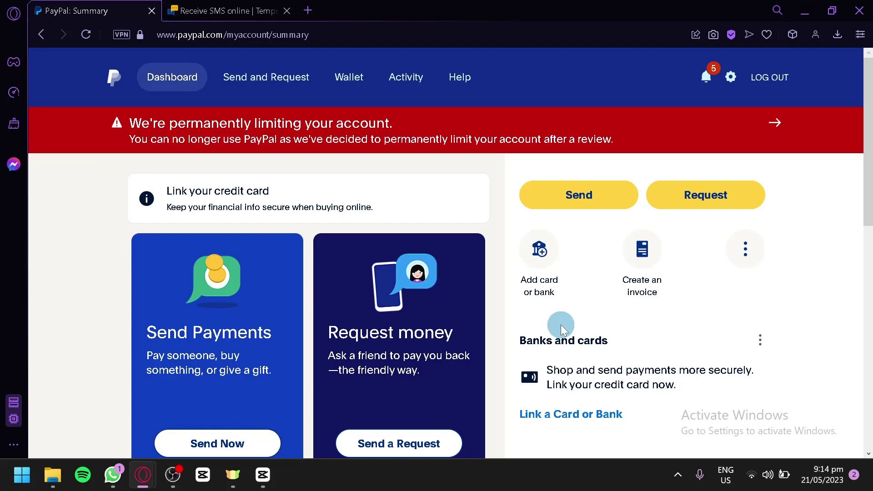
scroll(532, 315, down, 6)
scroll(525, 311, up, 6)
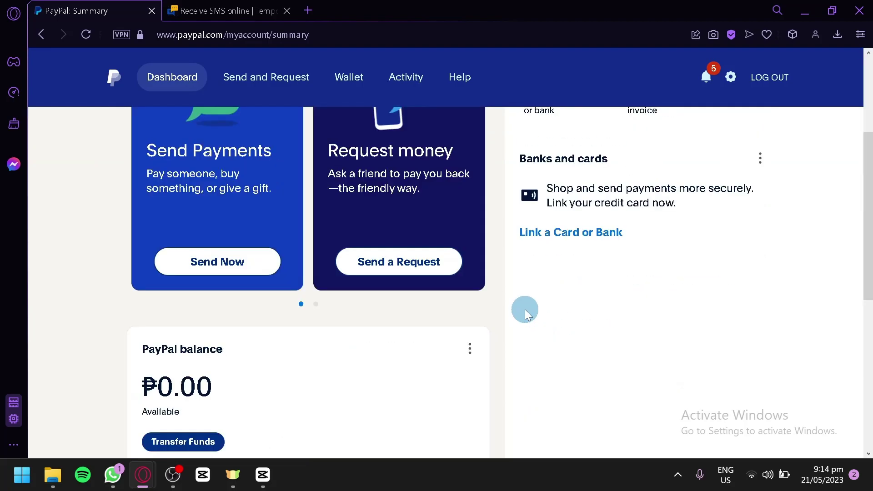